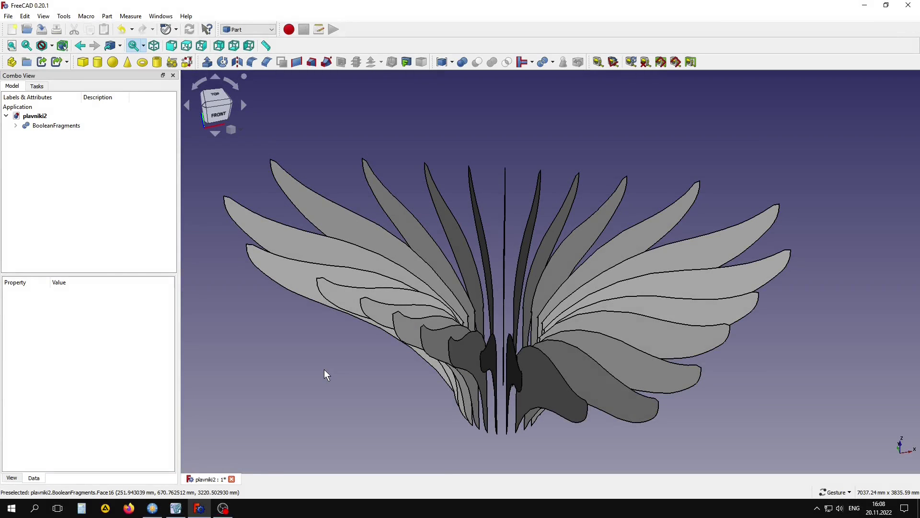
# - Orbit the plavniki2 fin assembly so its upper side tilts toward the viewer
pyautogui.moveTo(520, 263)
pyautogui.mouseDown()
pyautogui.moveTo(518, 190)
pyautogui.moveTo(519, 232)
pyautogui.moveTo(534, 160)
pyautogui.moveTo(582, 298)
pyautogui.moveTo(337, 306)
pyautogui.moveTo(498, 330)
pyautogui.moveTo(597, 372)
pyautogui.moveTo(668, 374)
pyautogui.moveTo(216, 168)
pyautogui.mouseUp()
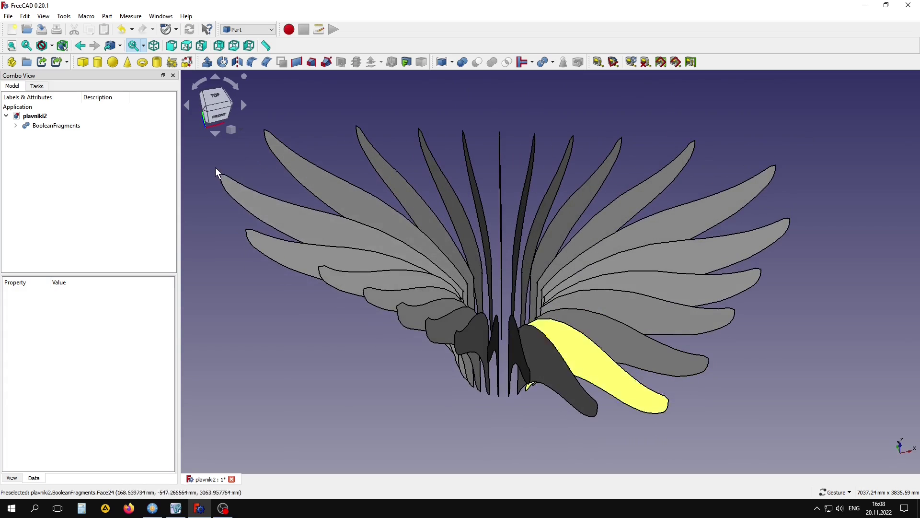
# - Switch to the Mesh Design workbench and select BooleanFragments
pyautogui.click(259, 32)
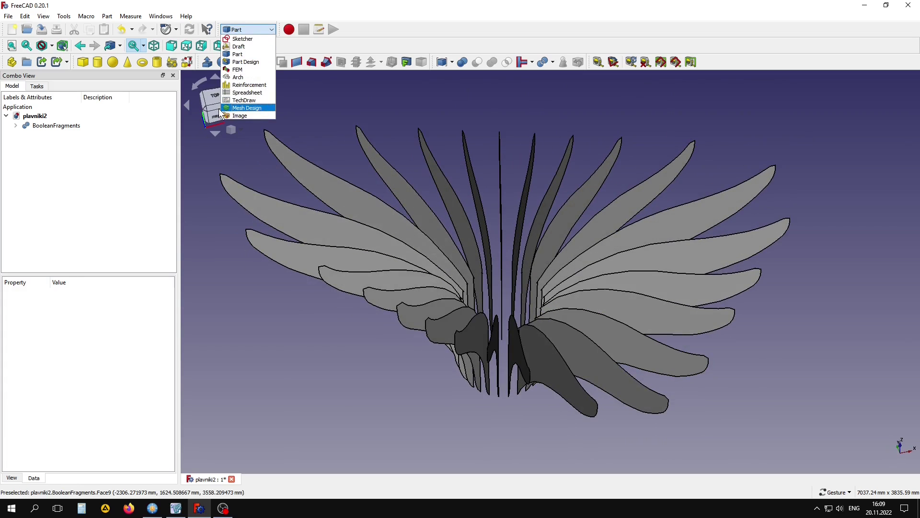
pyautogui.click(255, 108)
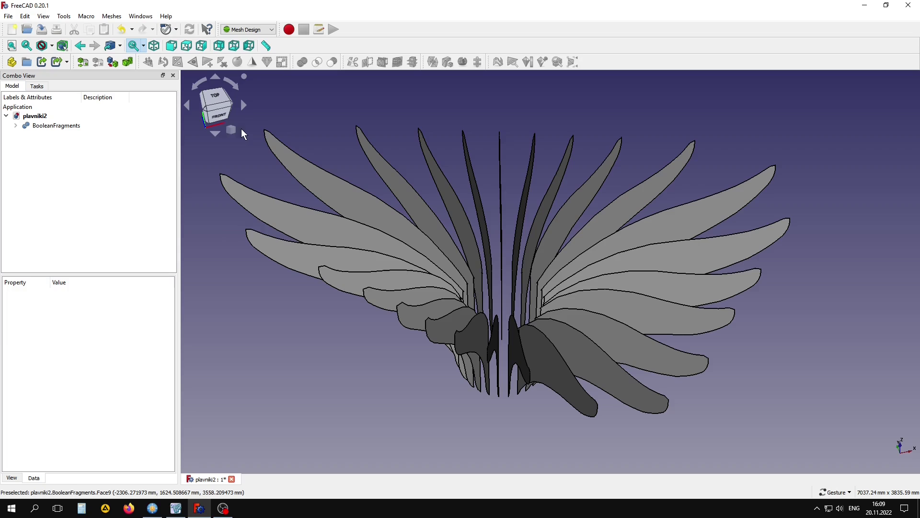
pyautogui.click(56, 125)
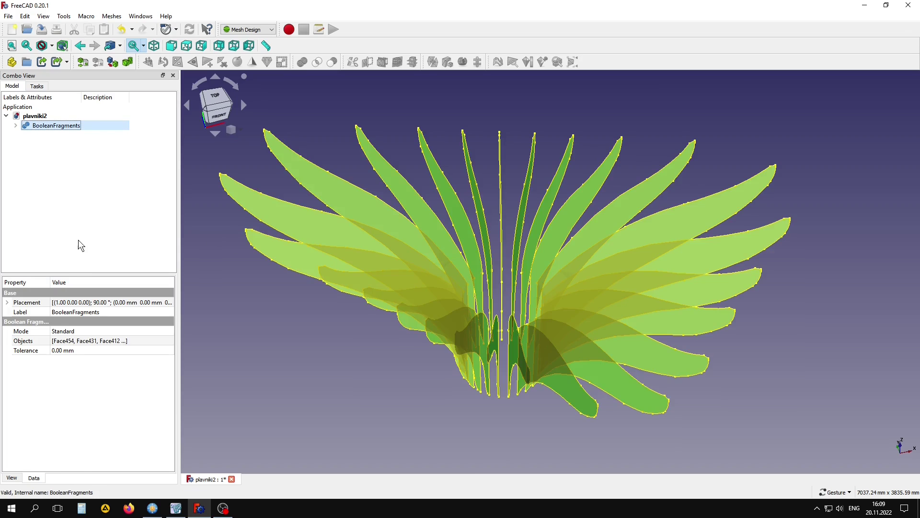
# - Mesh BooleanFragments with Gmsh using a 200 mm maximum element size
pyautogui.click(113, 62)
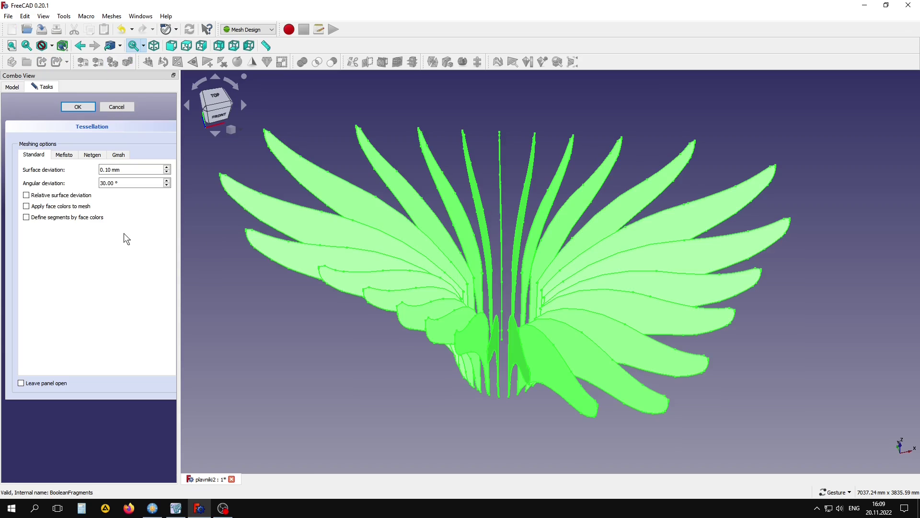
pyautogui.click(119, 155)
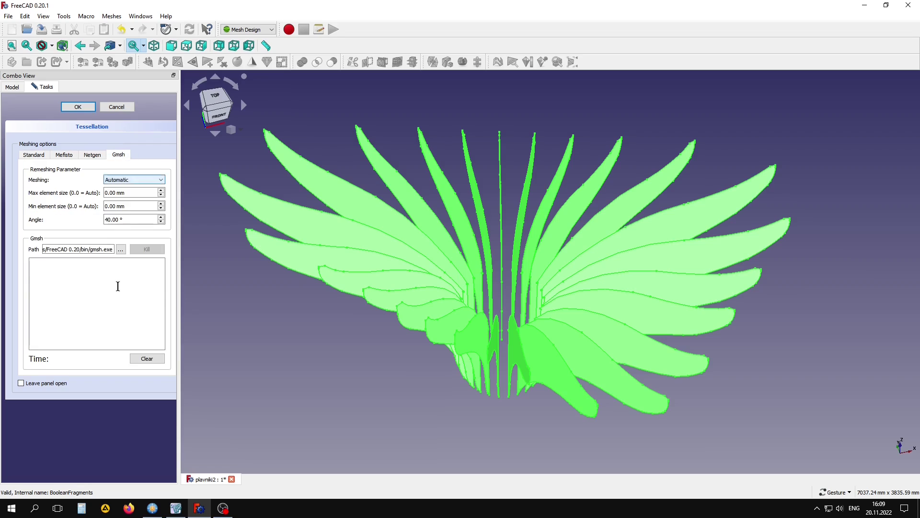
pyautogui.press('Tab')
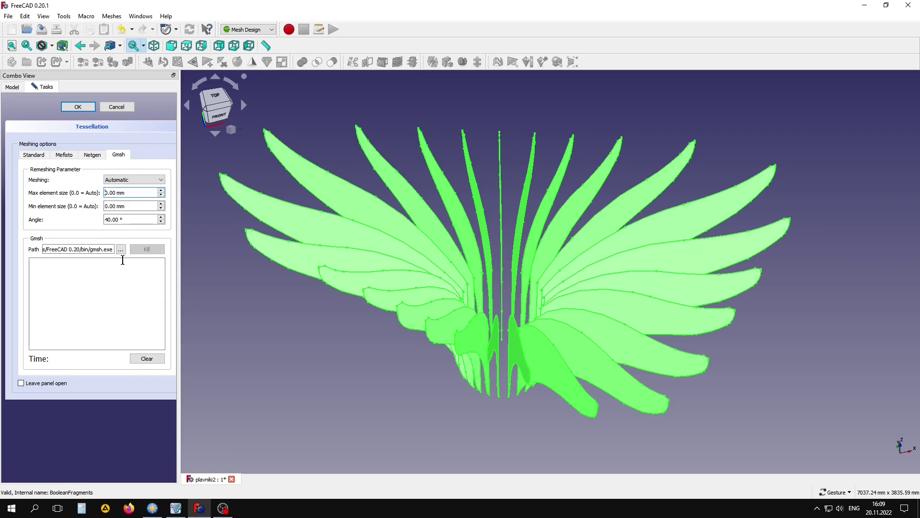
pyautogui.write('200')
pyautogui.click(77, 107)
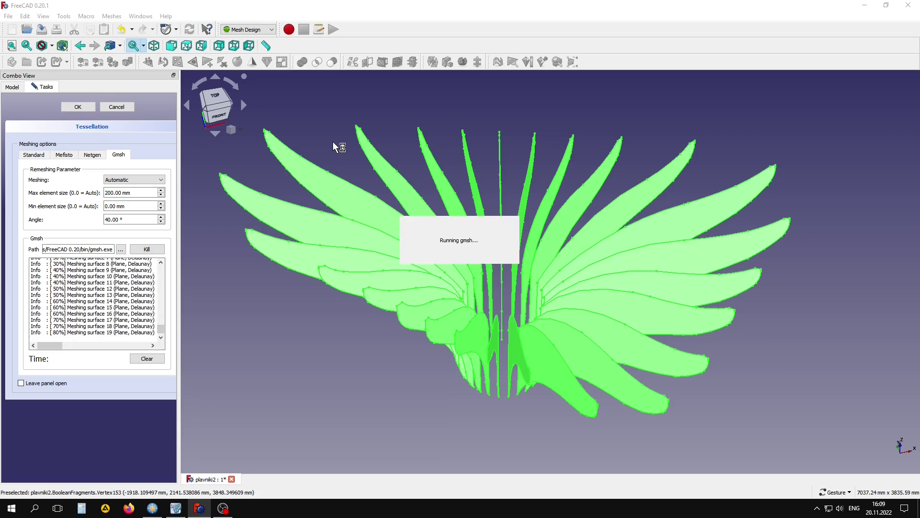
pyautogui.click(78, 195)
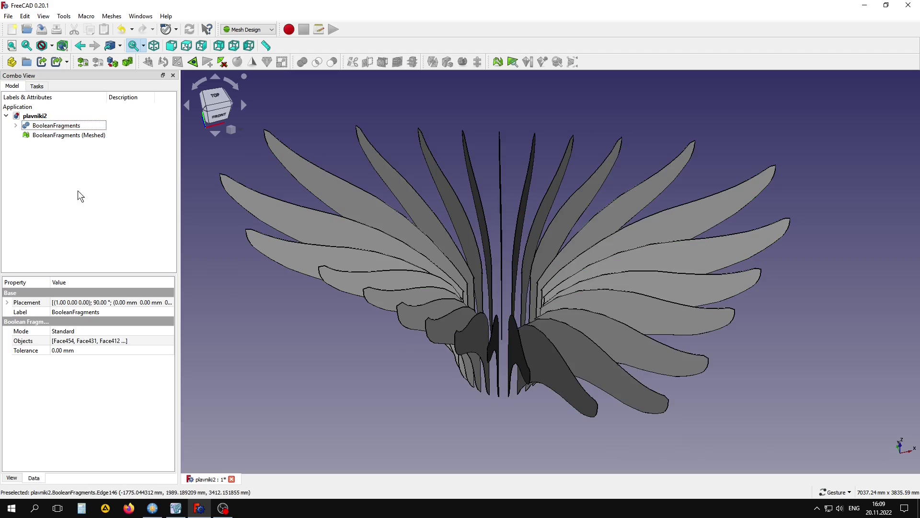
# - Hide the original BooleanFragments shape
pyautogui.click(59, 125)
pyautogui.press('space')
pyautogui.moveTo(487, 115)
pyautogui.mouseDown()
pyautogui.moveTo(499, 172)
pyautogui.moveTo(504, 115)
pyautogui.mouseUp()
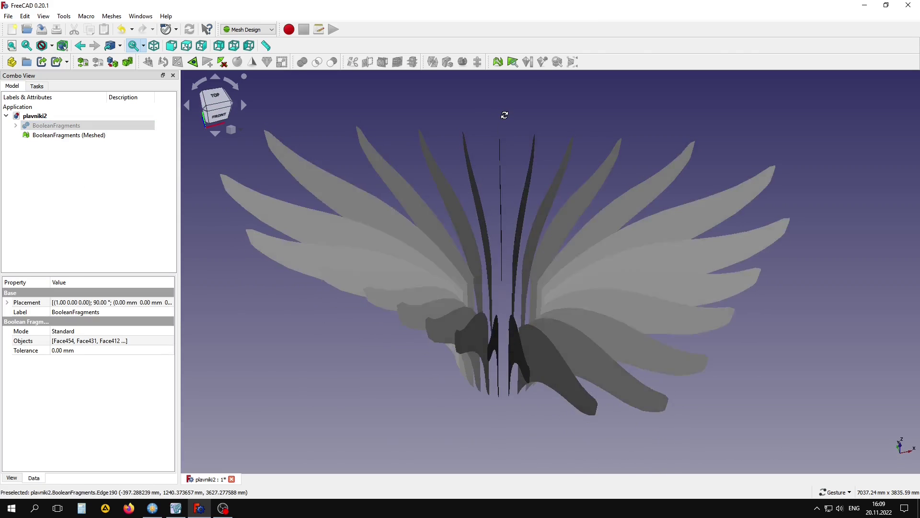
# - Export the meshed copy as STL Mesh 'plavniki2-BooleanFragments (Meshed).stl'
pyautogui.click(67, 136)
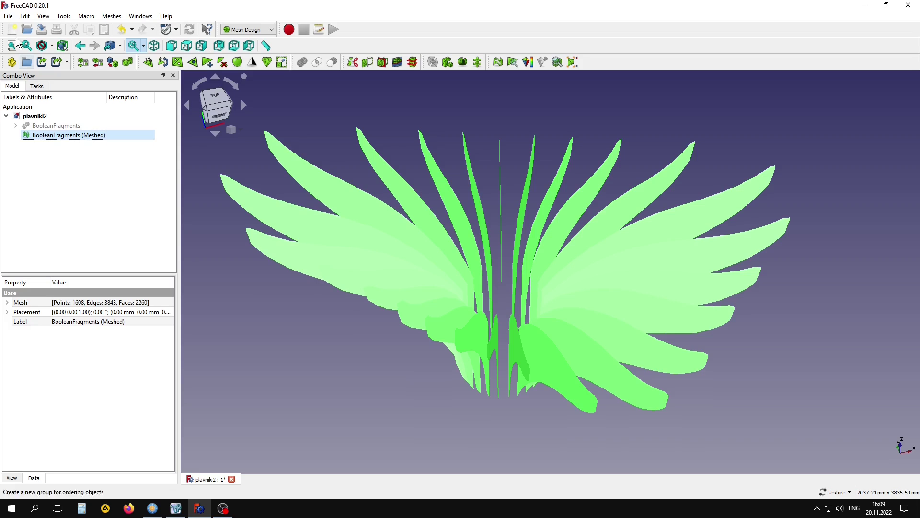
pyautogui.click(8, 16)
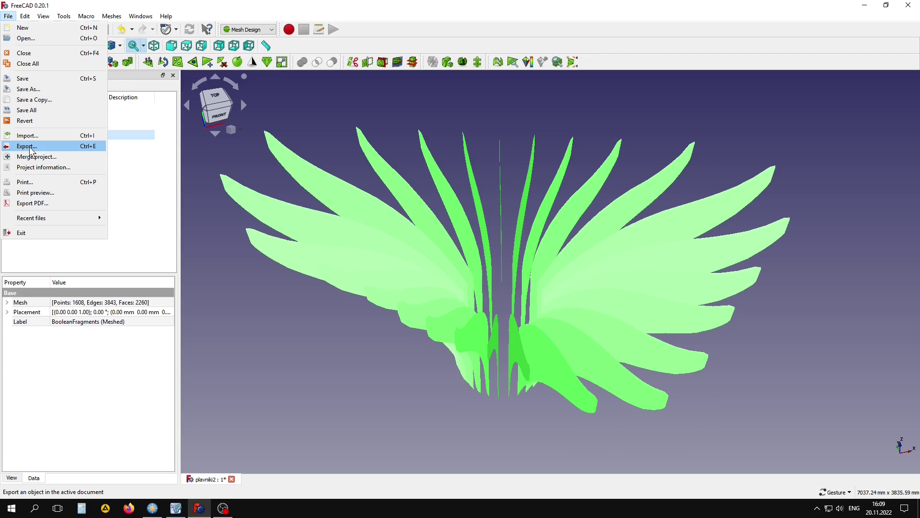
pyautogui.click(31, 147)
pyautogui.click(301, 378)
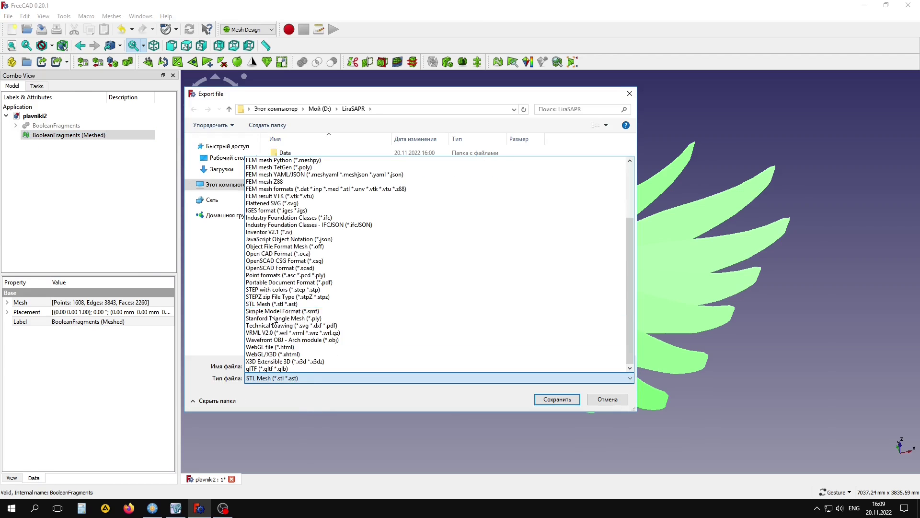
pyautogui.click(292, 305)
pyautogui.click(356, 365)
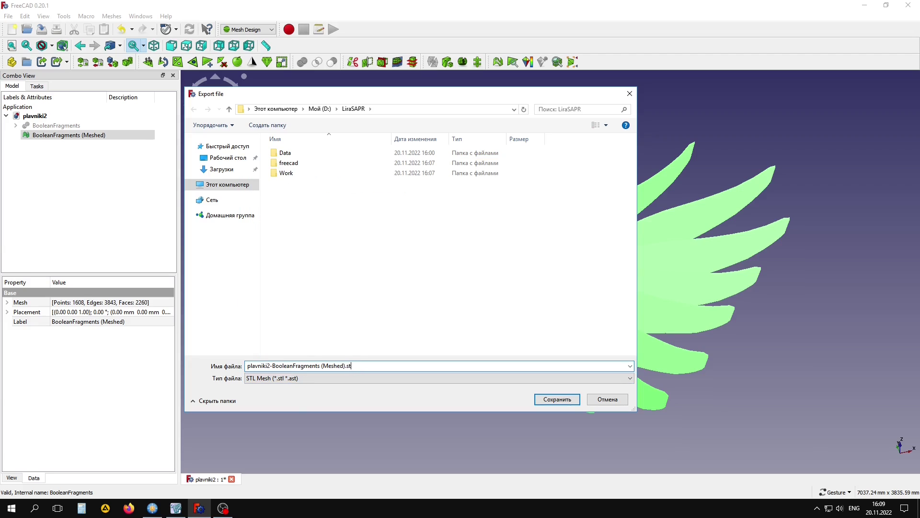
pyautogui.click(558, 403)
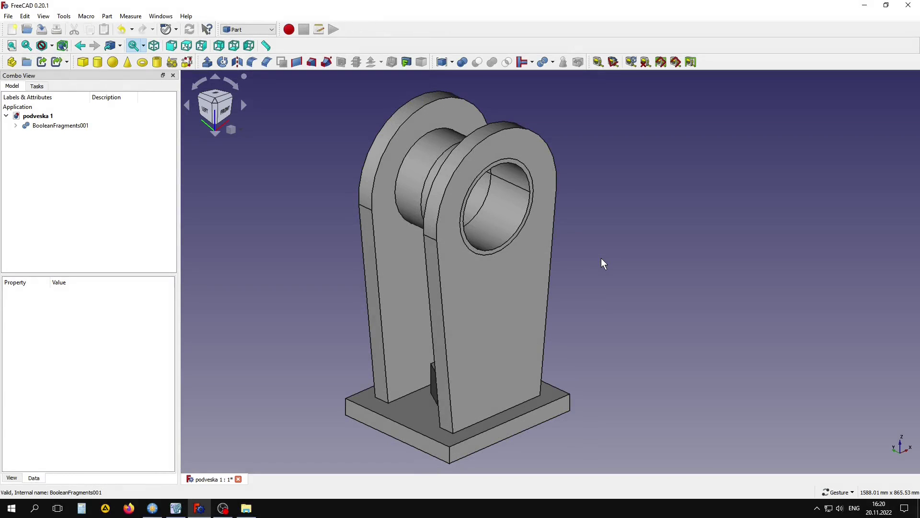
# - Switch to the FEM workbench and select the BooleanFragments001 bracket
pyautogui.click(250, 29)
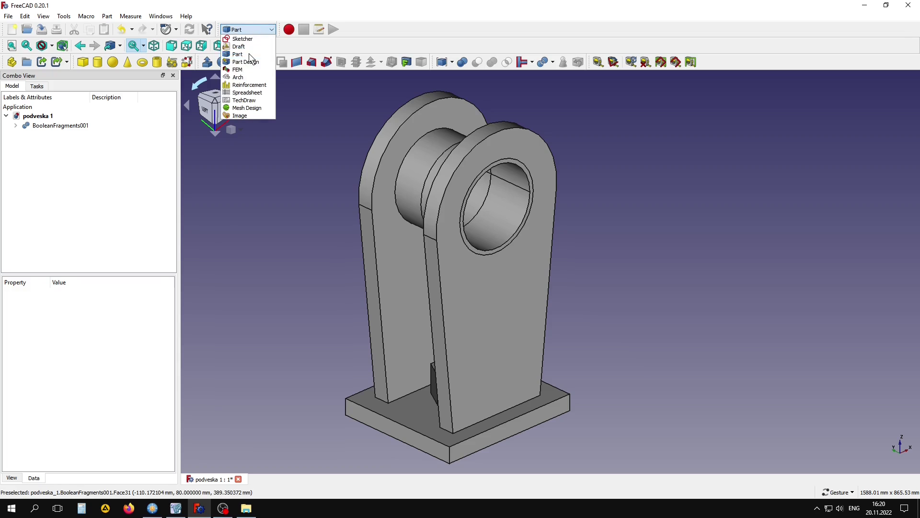
pyautogui.click(249, 70)
pyautogui.click(60, 126)
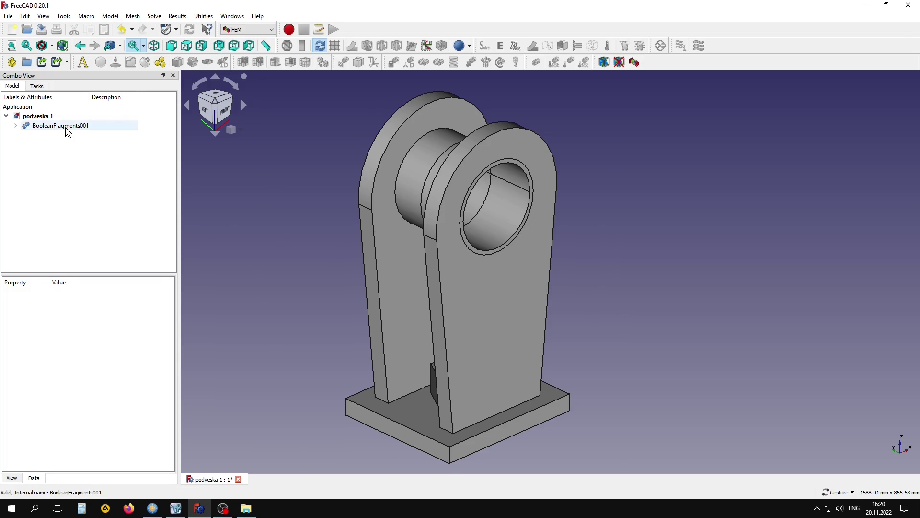
# - Generate a 1st-order Gmsh FEM mesh with 10 mm minimum and 50 mm maximum element size
pyautogui.click(255, 62)
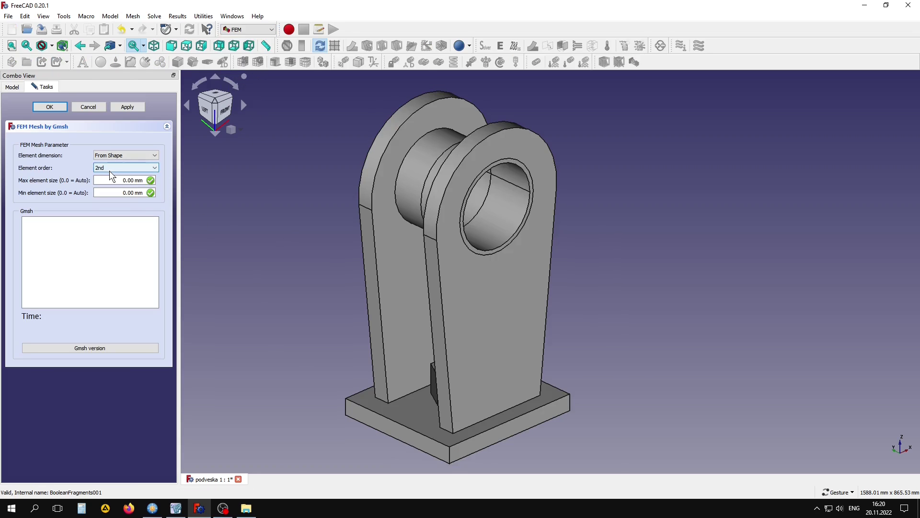
pyautogui.write('1')
pyautogui.click(120, 192)
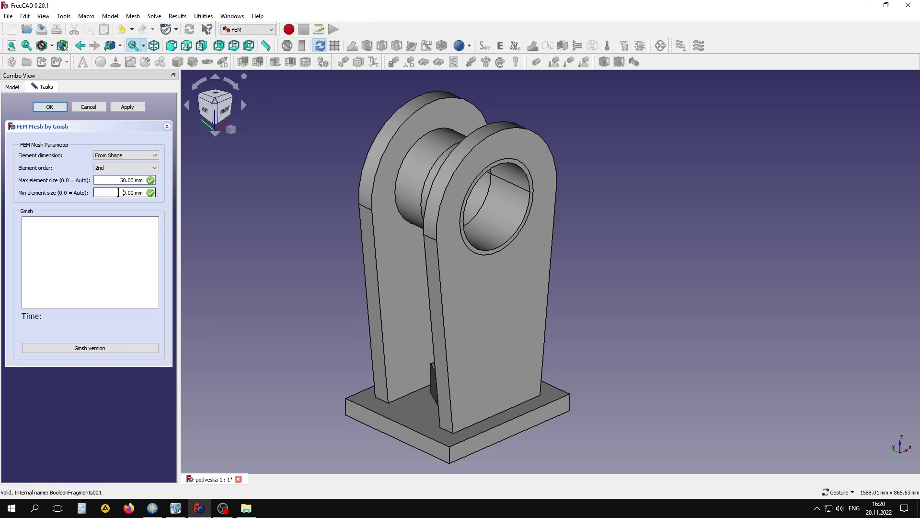
pyautogui.write('1')
pyautogui.click(126, 167)
pyautogui.click(110, 176)
pyautogui.click(128, 106)
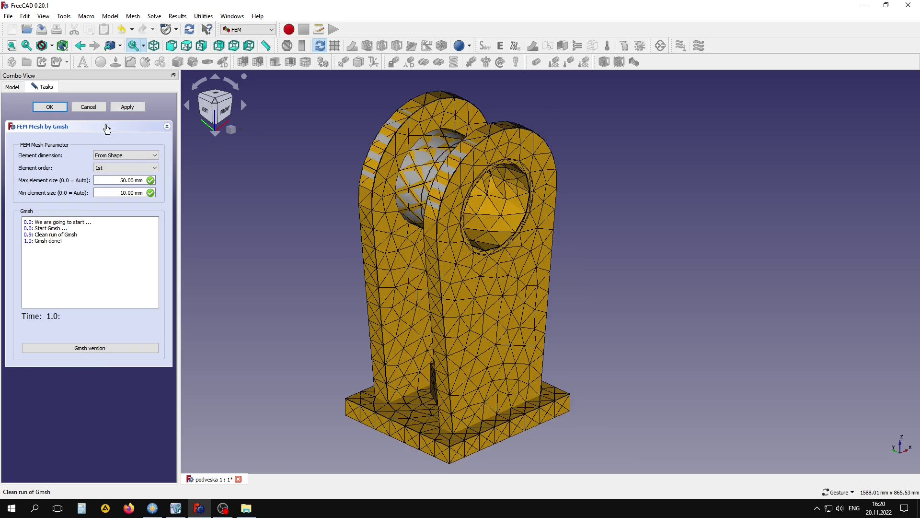
pyautogui.click(58, 107)
pyautogui.click(61, 125)
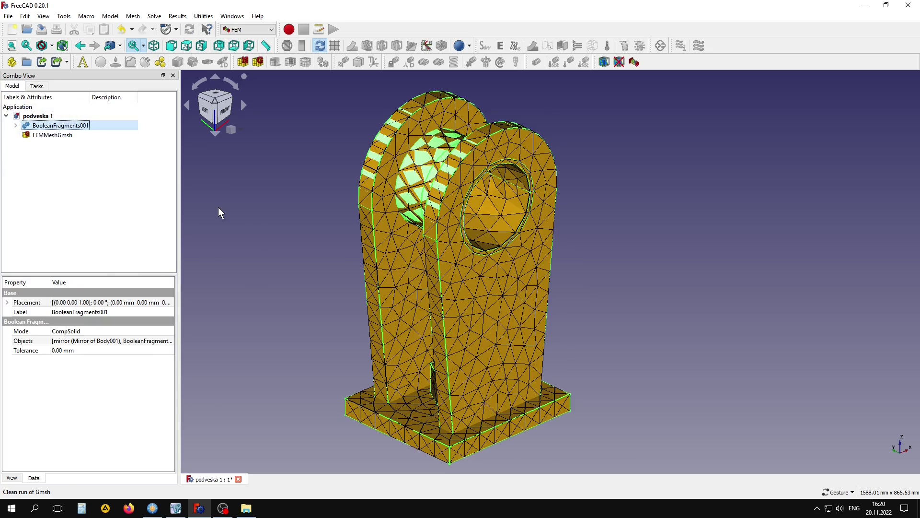
# - Export FEMMeshGmsh in FEM mesh format as 'podveska 1-FEMMeshGmsh.unv' into LiraSAPR
pyautogui.click(244, 207)
pyautogui.click(62, 136)
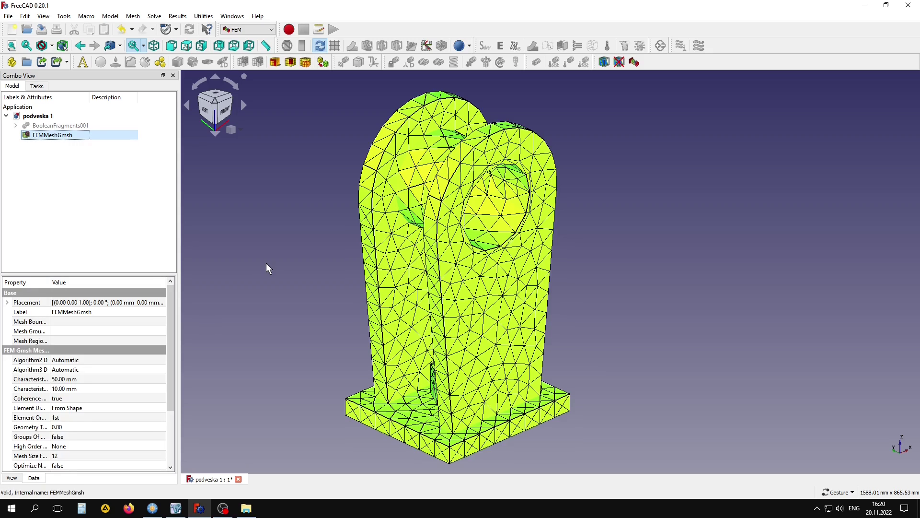
pyautogui.click(8, 16)
pyautogui.click(26, 147)
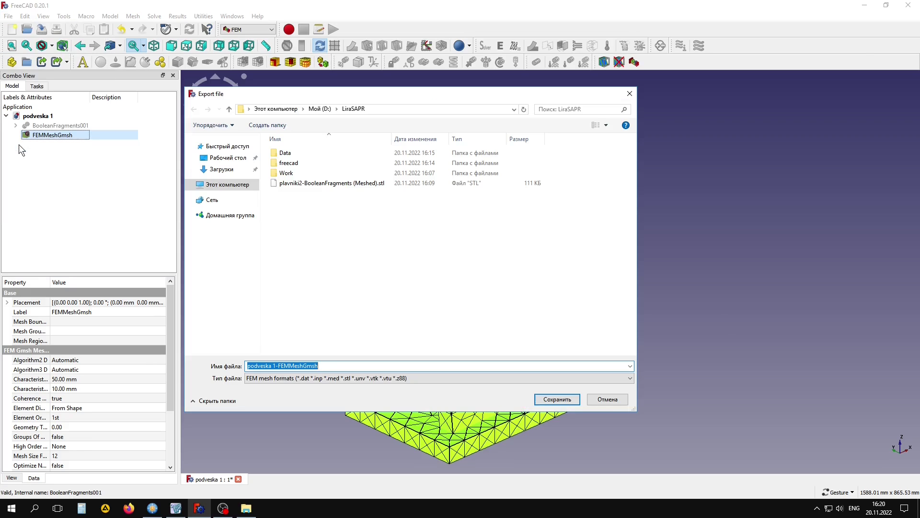
pyautogui.click(336, 380)
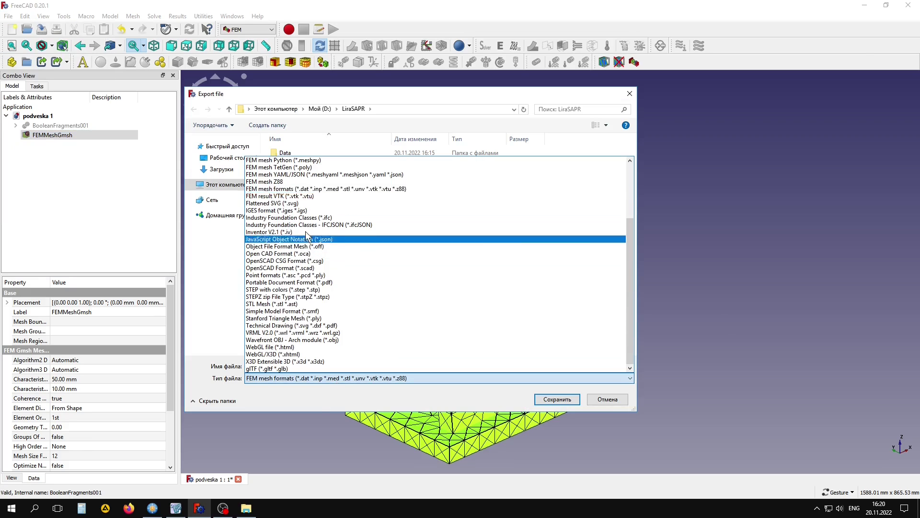
pyautogui.click(360, 189)
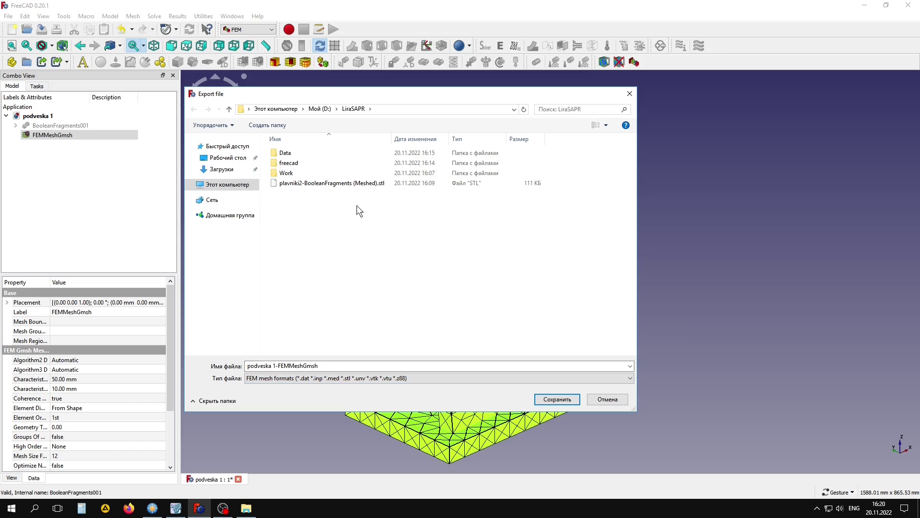
pyautogui.click(331, 366)
pyautogui.click(331, 366)
pyautogui.write('.un')
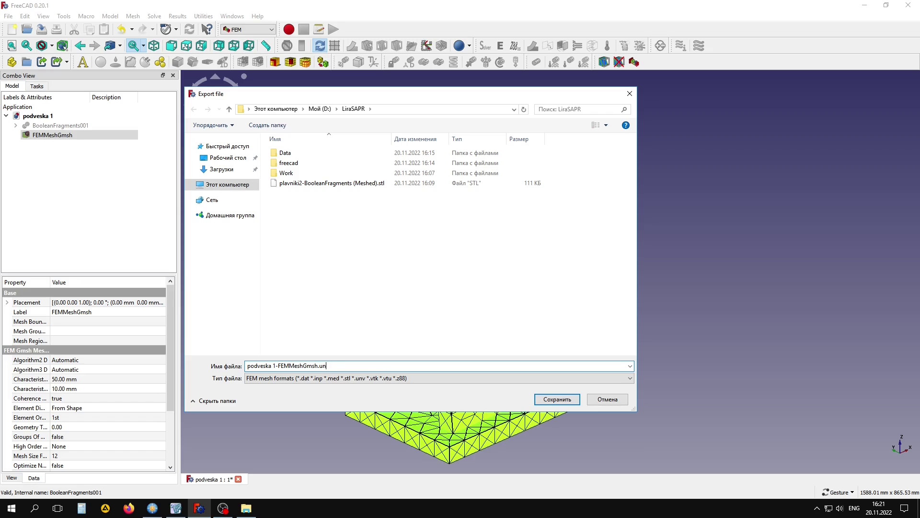
pyautogui.write('v')
pyautogui.click(556, 399)
pyautogui.click(568, 365)
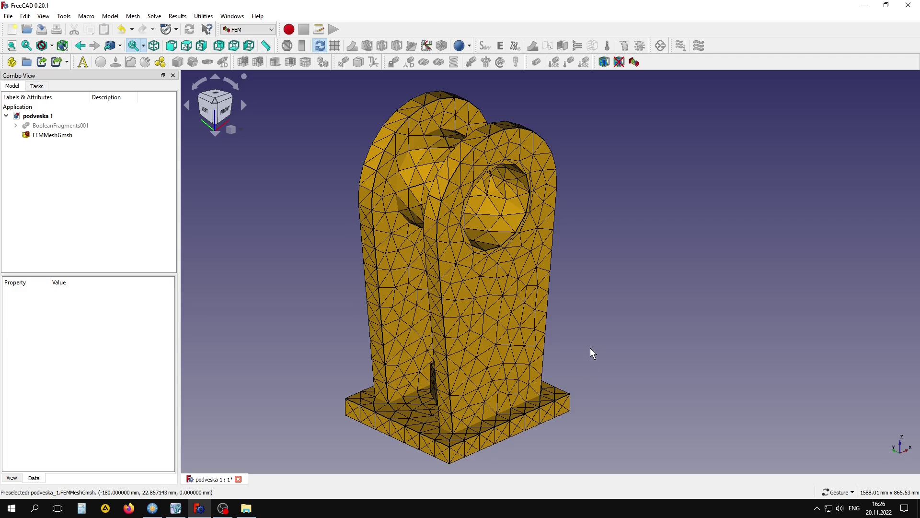
# - Open File Explorer at the FreeCAD 0.20 bin folder containing gmsh
pyautogui.click(246, 508)
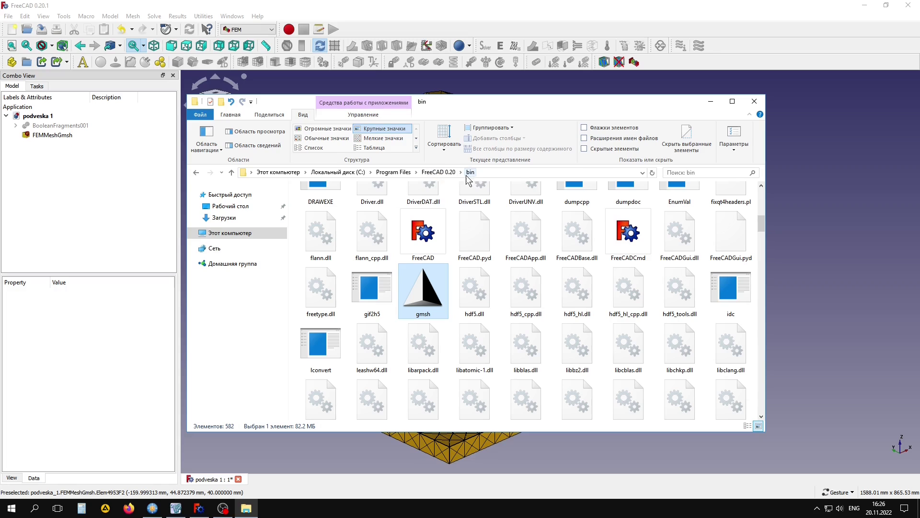
# - Launch Gmsh and load 'podveska 1-FEMMeshGmsh.unv'
pyautogui.doubleClick(423, 296)
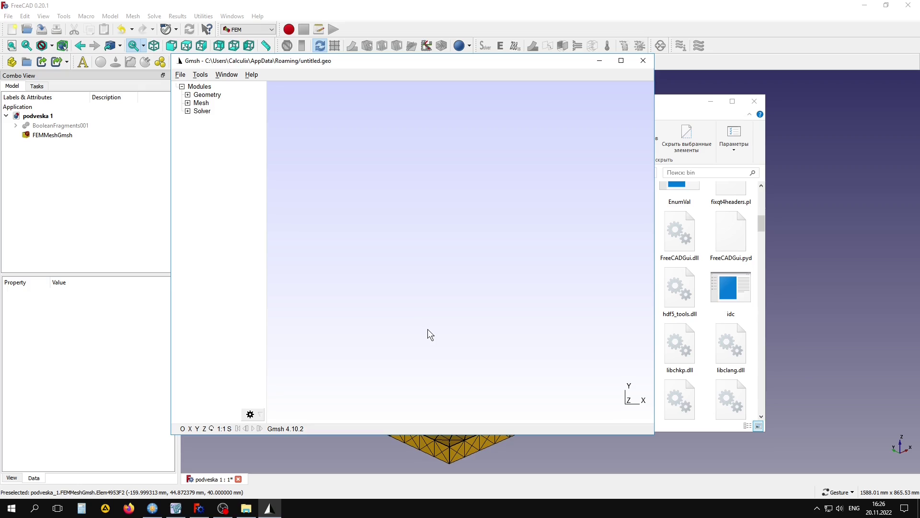
pyautogui.click(180, 76)
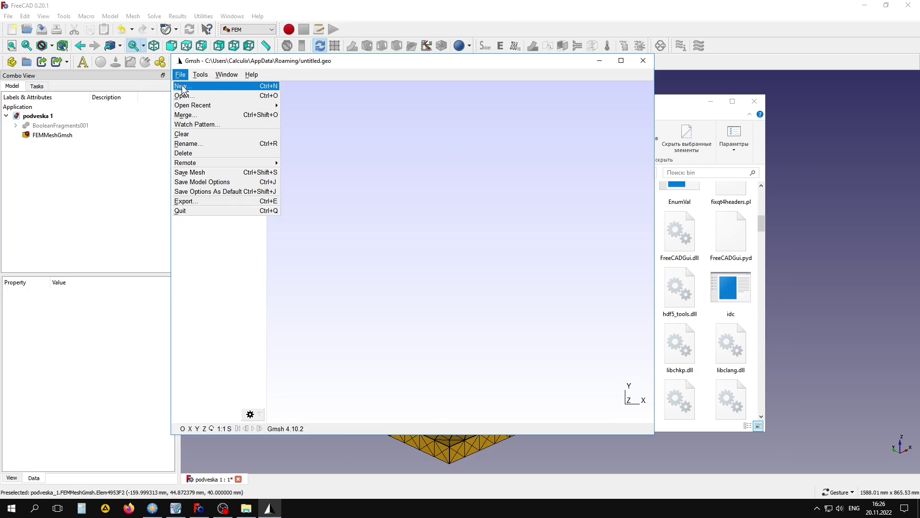
pyautogui.click(191, 95)
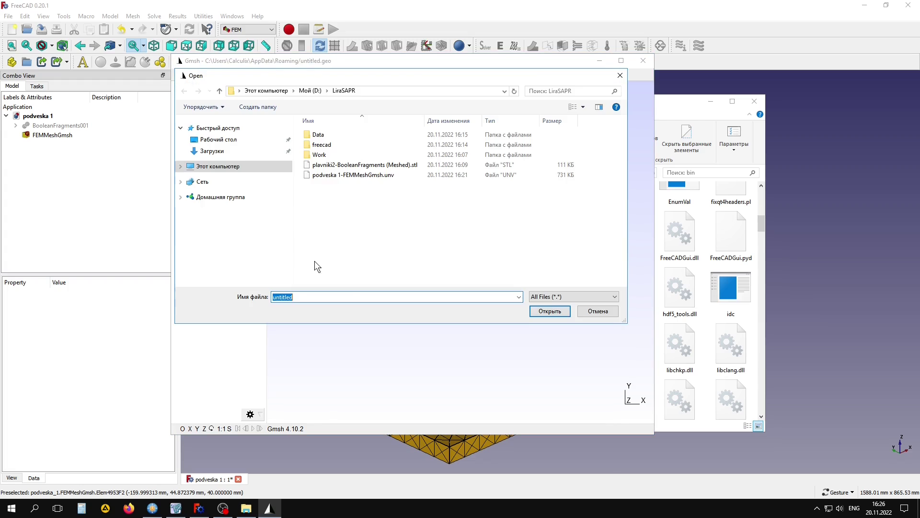
pyautogui.click(372, 175)
pyautogui.click(550, 311)
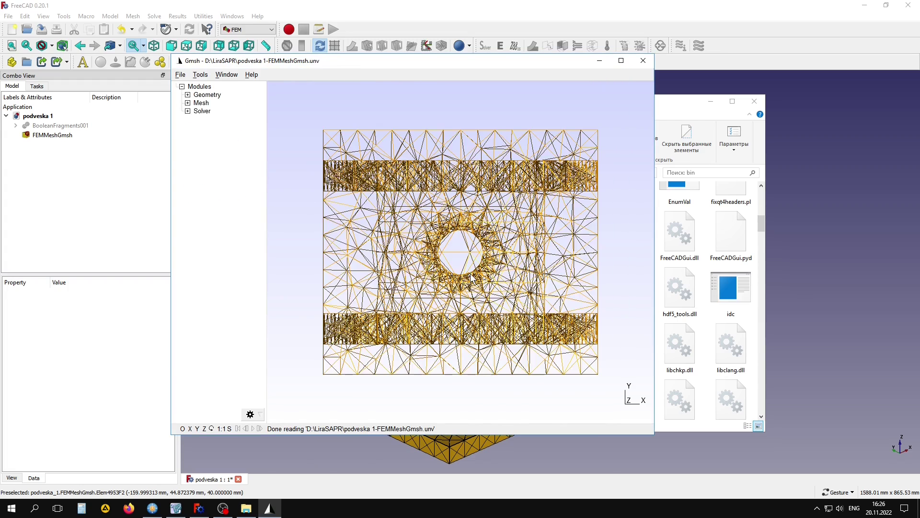
# - Rotate the bracket mesh upright with Z pointing up
pyautogui.moveTo(503, 301); pyautogui.dragTo(511, 261)
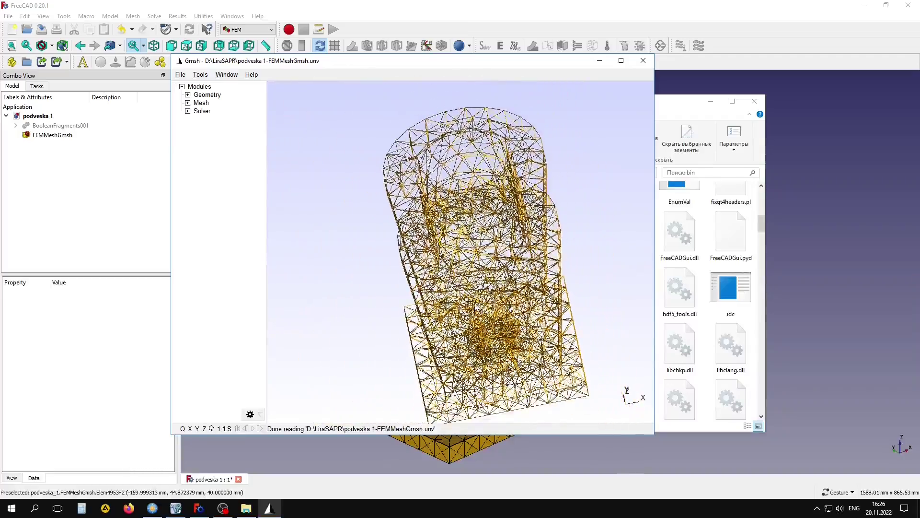
pyautogui.moveTo(510, 262)
pyautogui.mouseDown()
pyautogui.moveTo(478, 308)
pyautogui.moveTo(484, 288)
pyautogui.mouseUp()
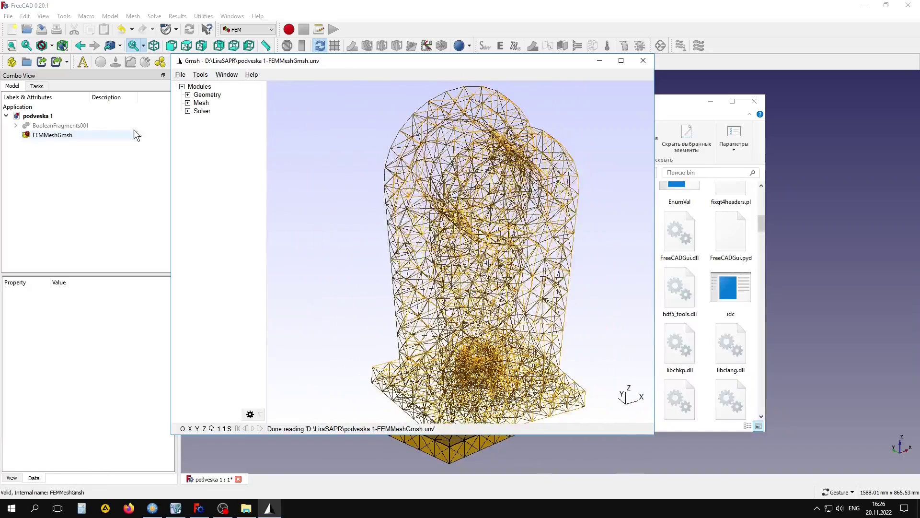
pyautogui.click(180, 76)
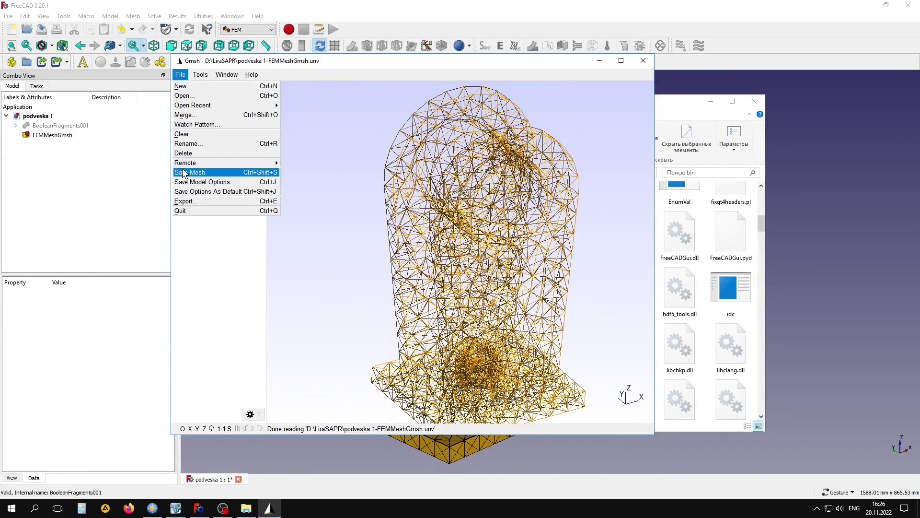
# - Save the mesh as Gmsh MSH 'podveska 1-FEMMeshGmsh.msh' in Version 2 ASCII format
pyautogui.click(192, 202)
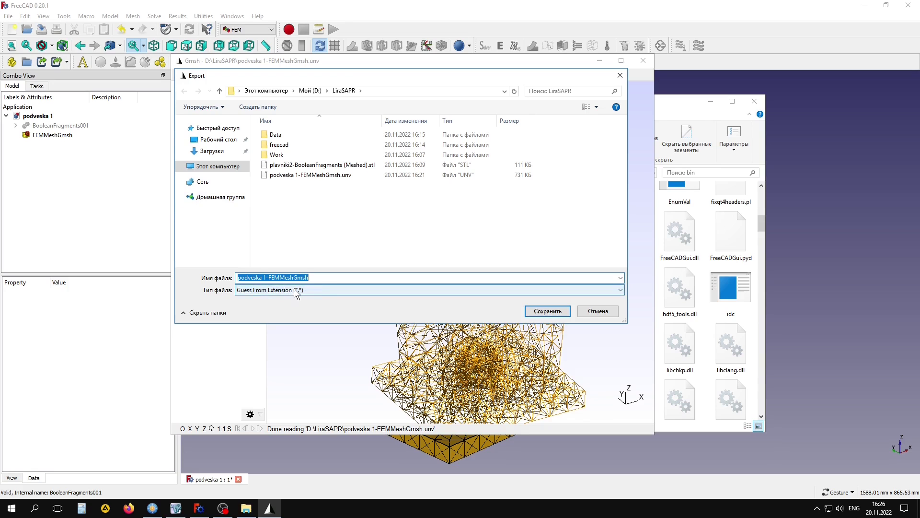
pyautogui.click(291, 291)
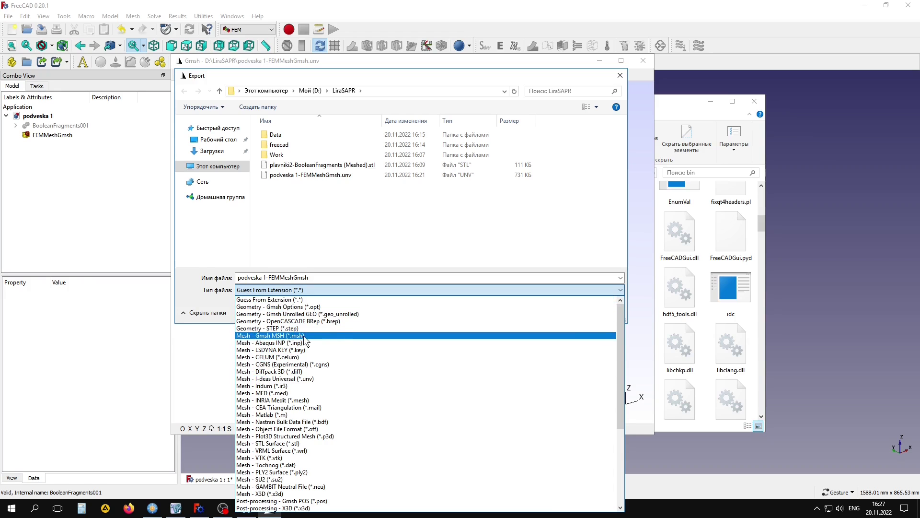
pyautogui.click(308, 338)
pyautogui.click(333, 278)
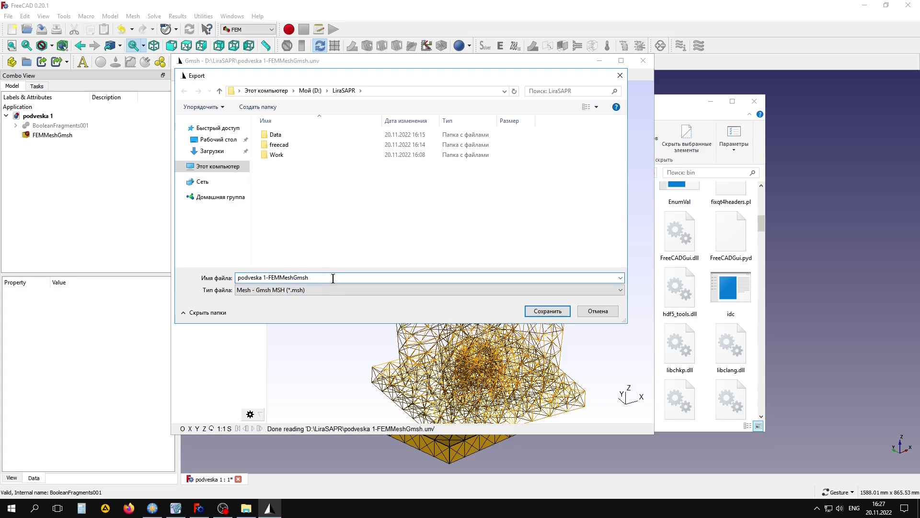
pyautogui.write('.')
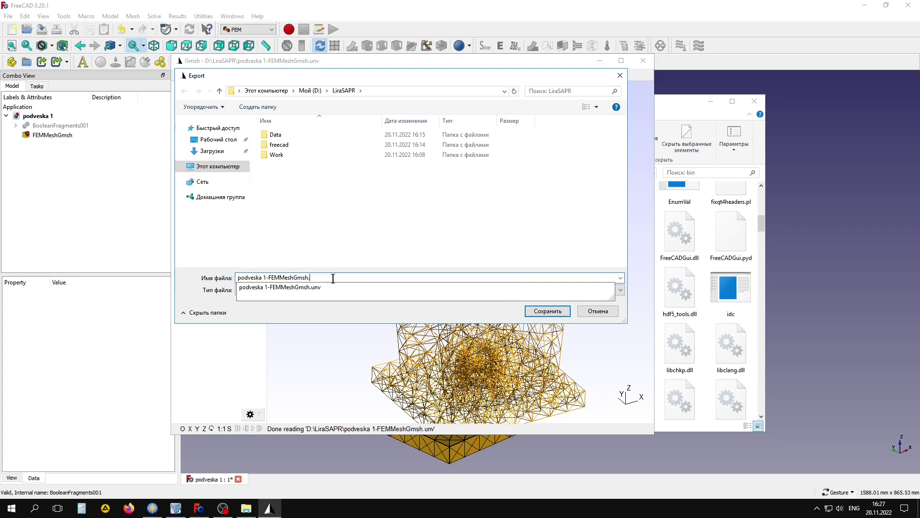
pyautogui.write('msh')
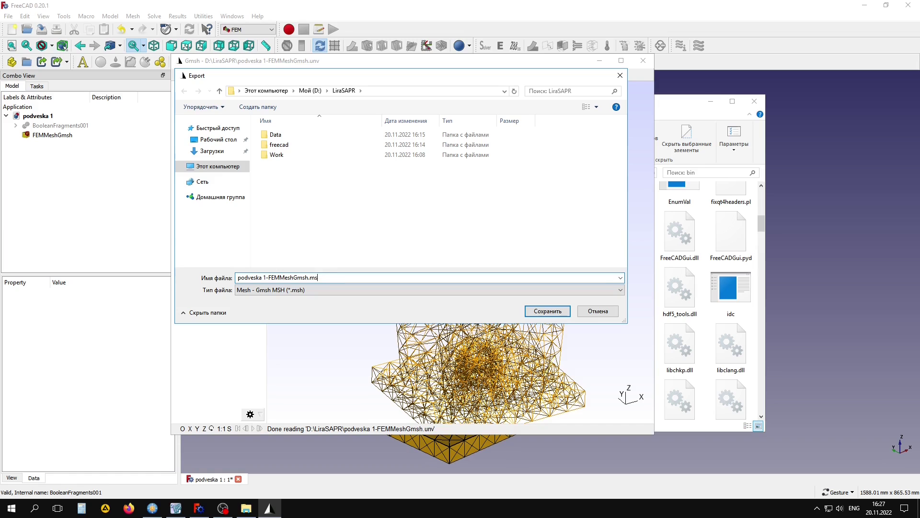
pyautogui.click(557, 311)
pyautogui.moveTo(555, 264); pyautogui.dragTo(456, 149)
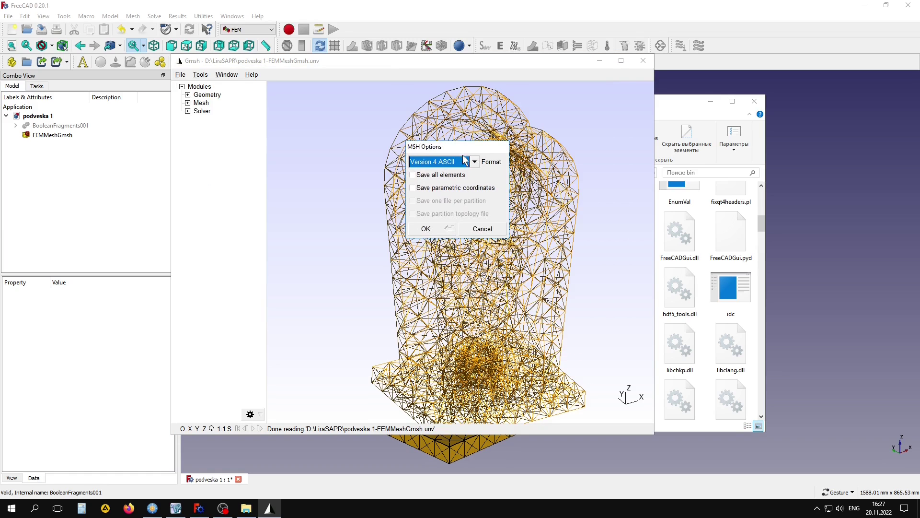
pyautogui.click(475, 162)
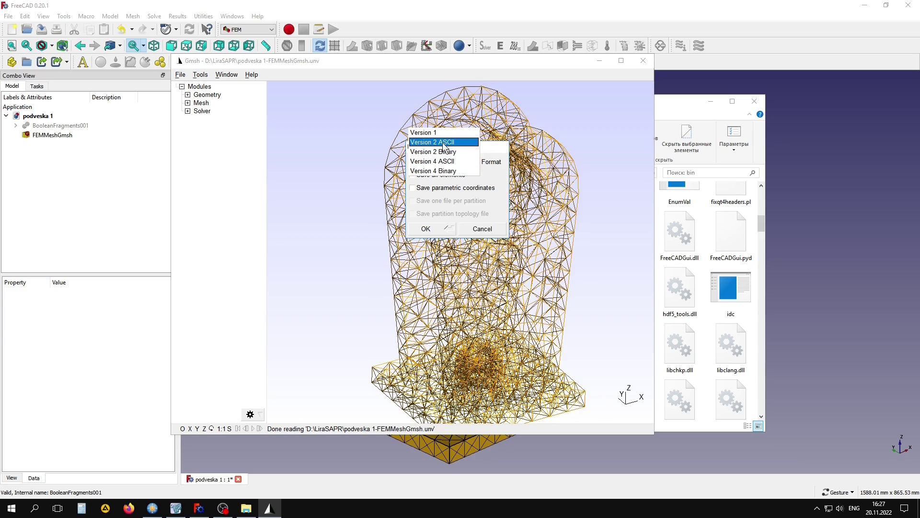
pyautogui.click(444, 142)
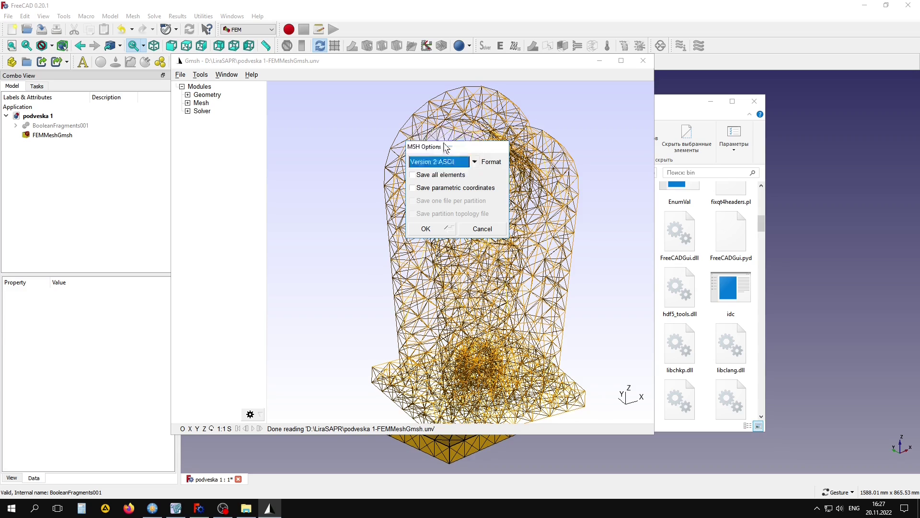
pyautogui.click(427, 229)
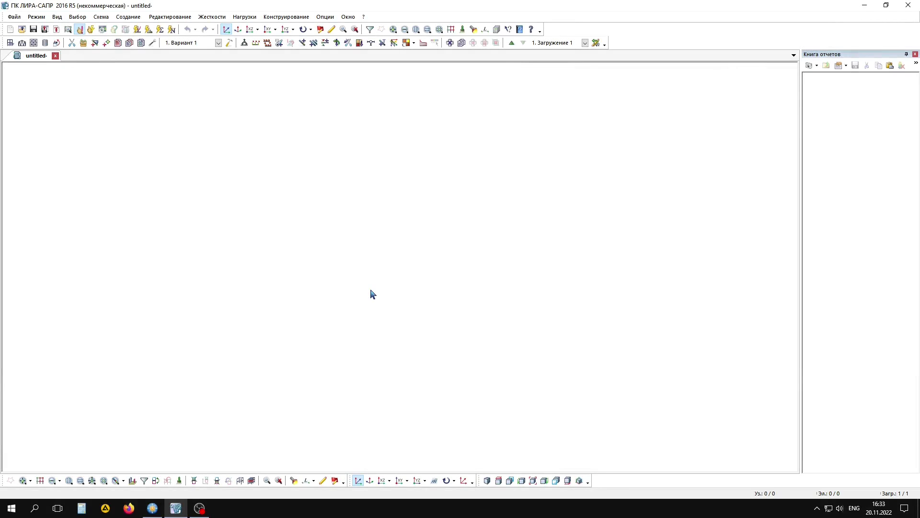
pyautogui.click(364, 17)
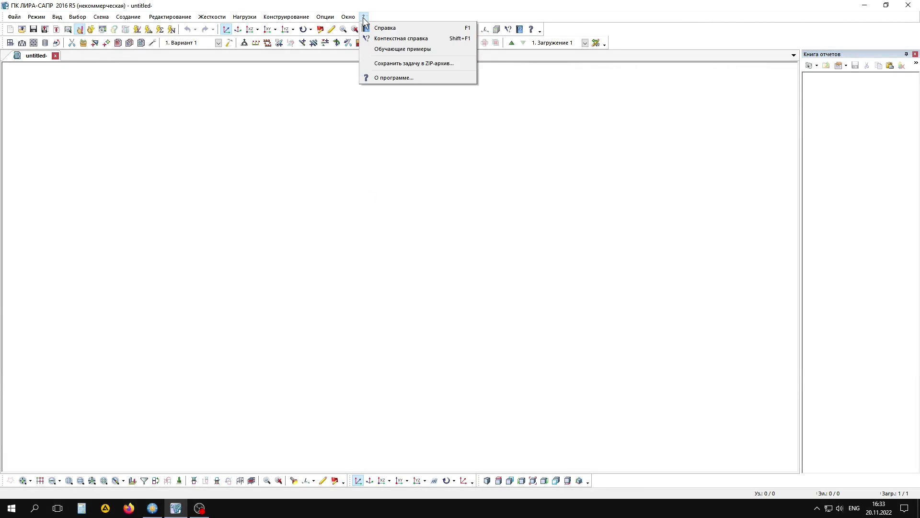
pyautogui.click(378, 79)
pyautogui.moveTo(150, 38); pyautogui.dragTo(439, 193)
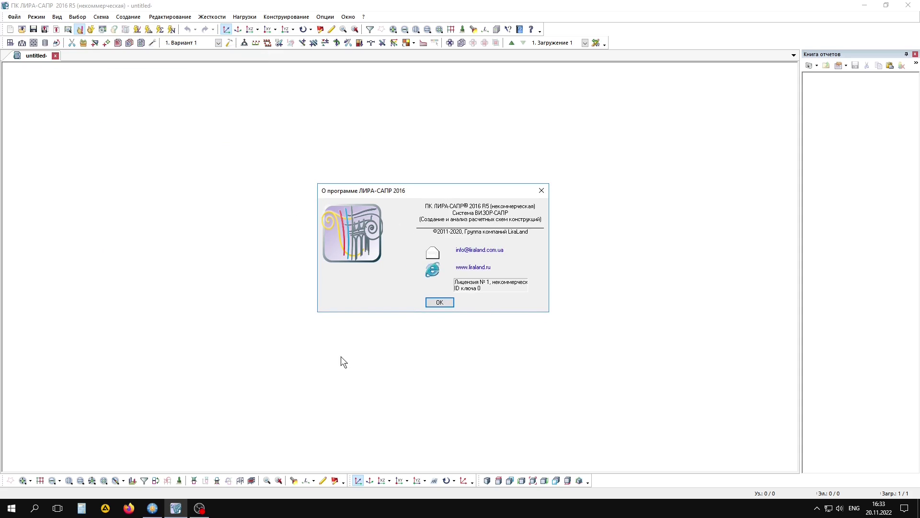
pyautogui.click(440, 302)
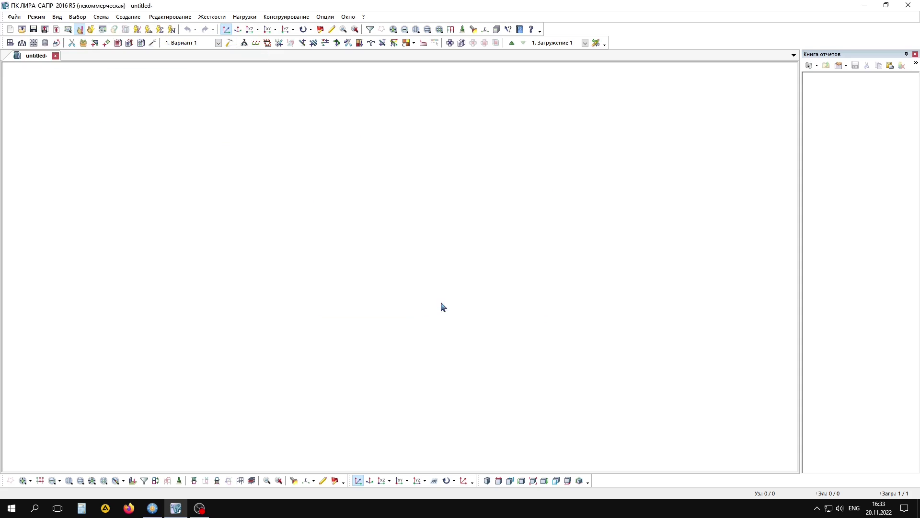
pyautogui.click(48, 28)
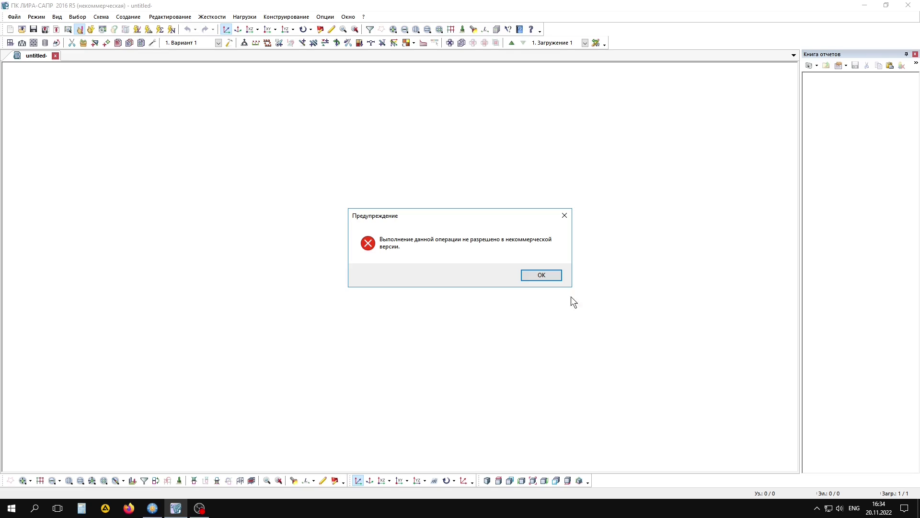
pyautogui.click(539, 274)
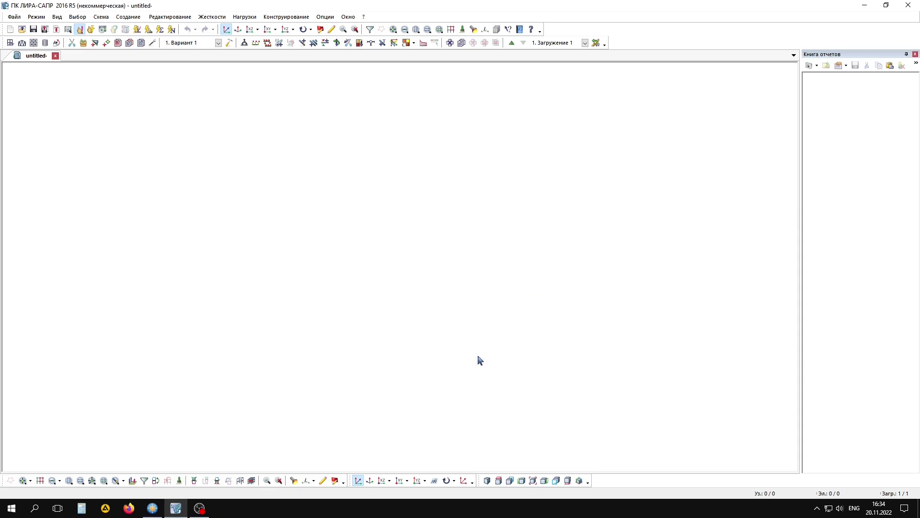
# - Open 'plavniki2-BooleanFragments (Meshed).stl' from LiraSAPR using the Все файлы (*.*) filter
pyautogui.click(22, 29)
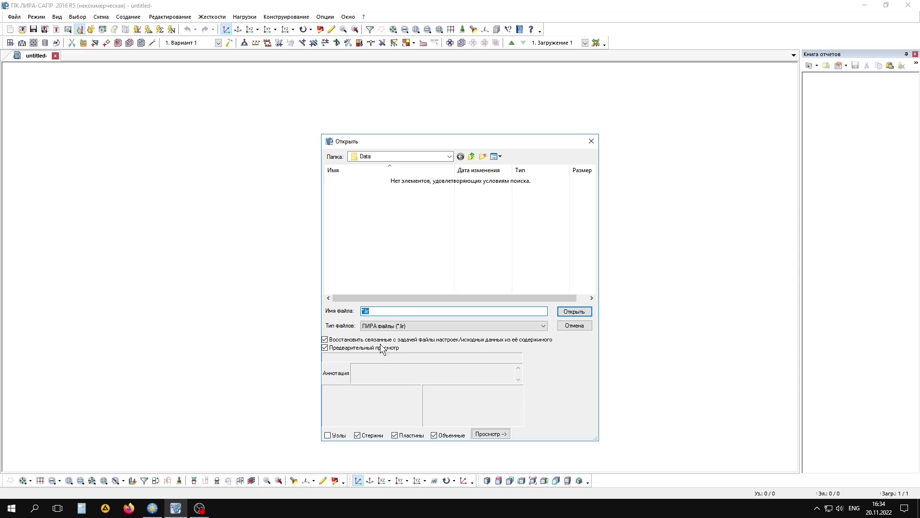
pyautogui.click(472, 156)
pyautogui.click(380, 328)
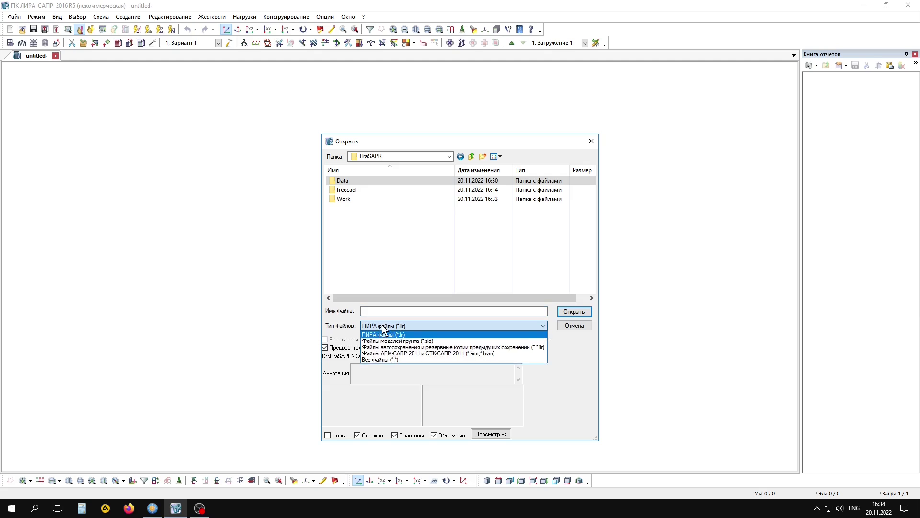
pyautogui.click(375, 358)
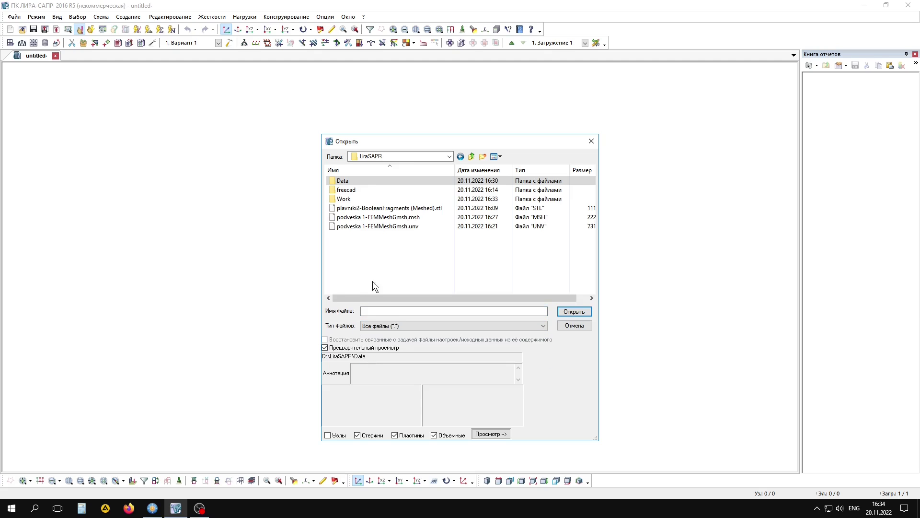
pyautogui.click(379, 209)
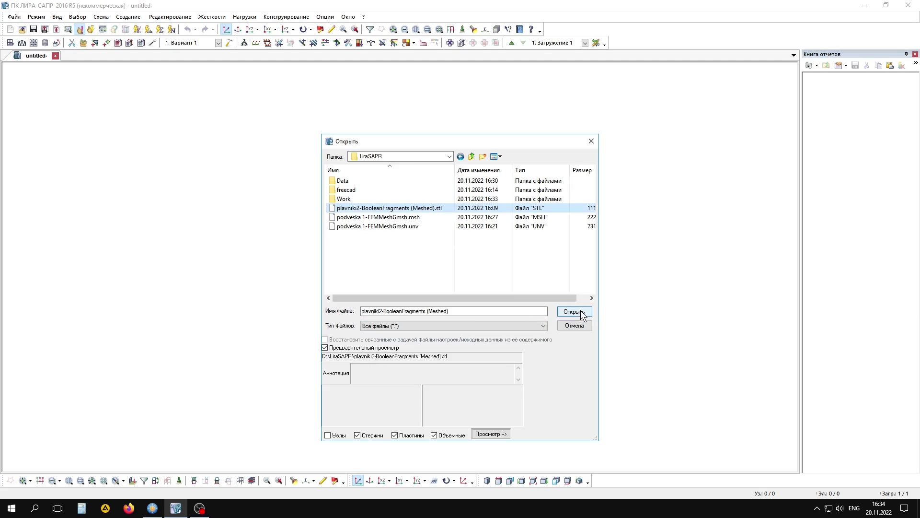
pyautogui.click(574, 312)
pyautogui.moveTo(422, 402)
pyautogui.mouseDown(button='middle')
pyautogui.moveTo(422, 364)
pyautogui.moveTo(499, 396)
pyautogui.moveTo(307, 153)
pyautogui.mouseUp(button='middle')
# - Inspect the properties of plate element 711
pyautogui.scroll(5, 229, 139)
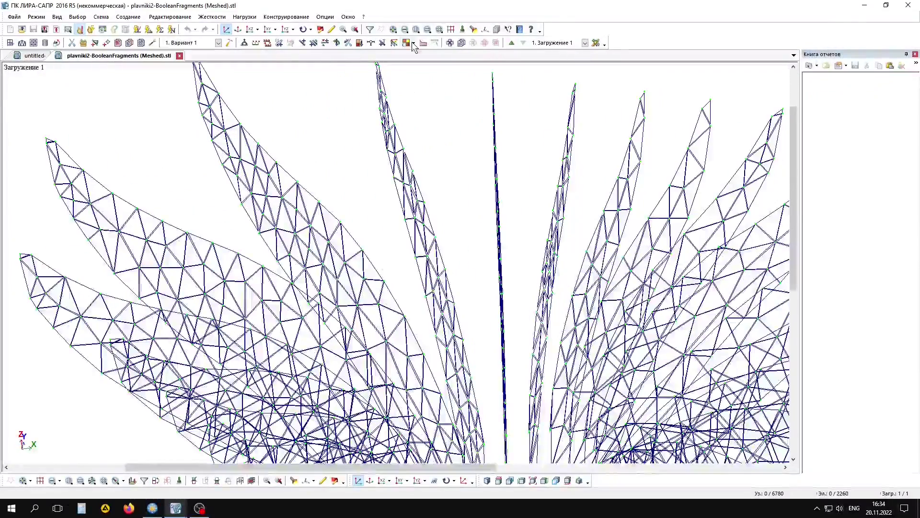
pyautogui.click(474, 29)
pyautogui.click(233, 121)
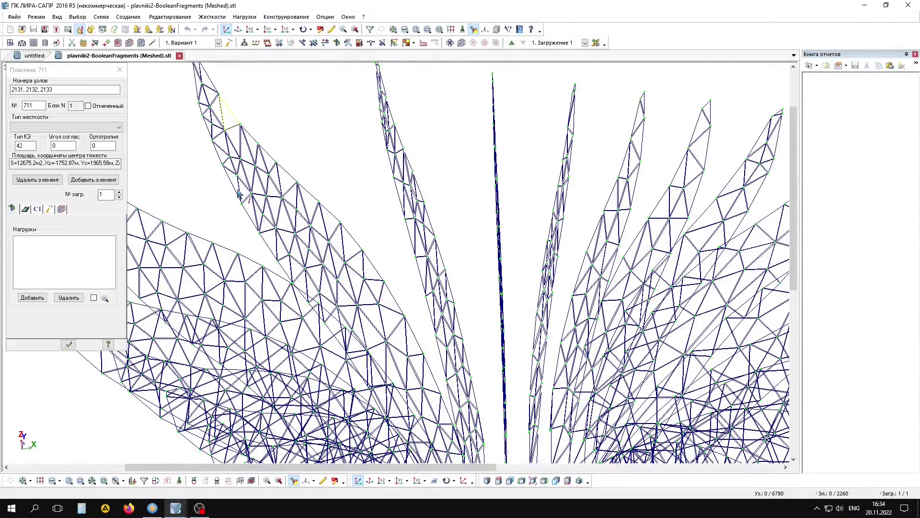
pyautogui.moveTo(73, 69); pyautogui.dragTo(353, 105)
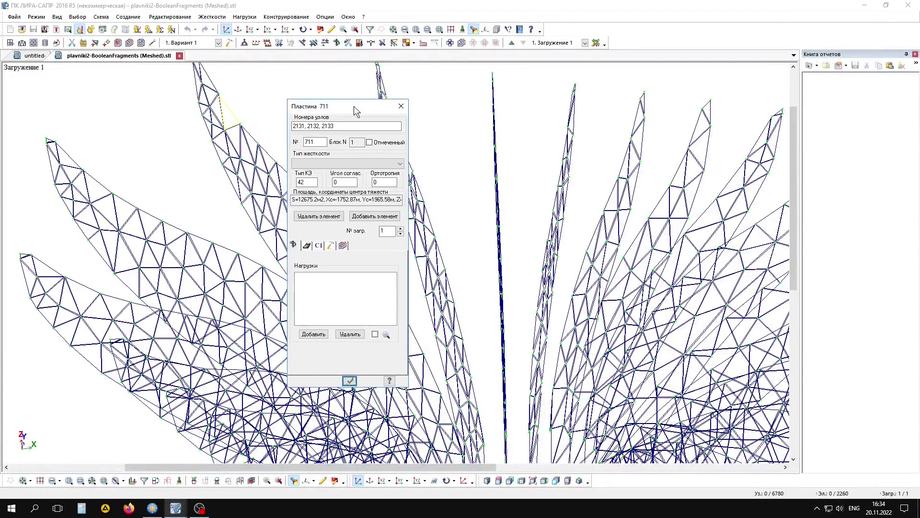
pyautogui.click(402, 106)
# - Zoom in on the fin mesh and measure an edge length between two nodes
pyautogui.scroll(-1, 355, 314)
pyautogui.moveTo(356, 315)
pyautogui.mouseDown(button='middle')
pyautogui.moveTo(379, 310)
pyautogui.moveTo(152, 207)
pyautogui.mouseUp(button='middle')
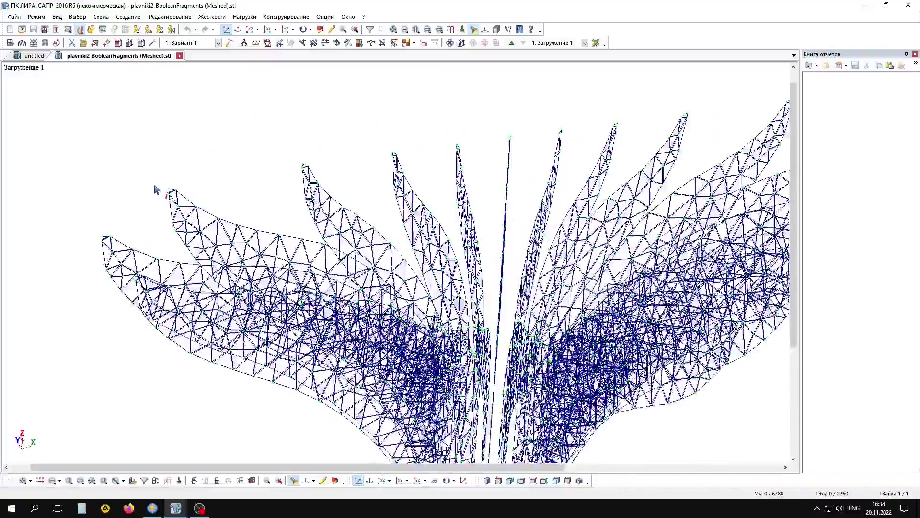
pyautogui.scroll(2, 154, 188)
pyautogui.scroll(2, 156, 191)
pyautogui.scroll(2, 168, 199)
pyautogui.scroll(1, 187, 206)
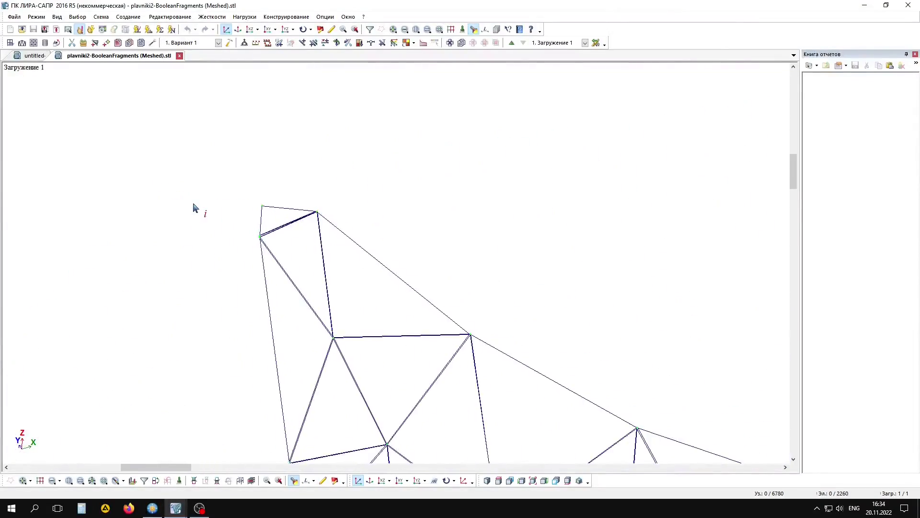
pyautogui.scroll(1, 201, 240)
pyautogui.moveTo(209, 280)
pyautogui.mouseDown(button='middle')
pyautogui.moveTo(214, 263)
pyautogui.moveTo(208, 271)
pyautogui.moveTo(291, 219)
pyautogui.mouseUp(button='middle')
pyautogui.click(485, 29)
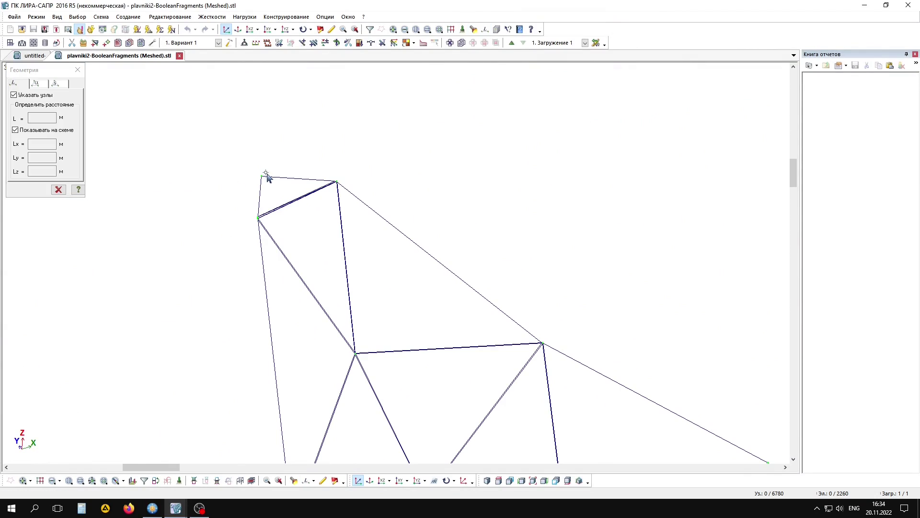
pyautogui.click(337, 181)
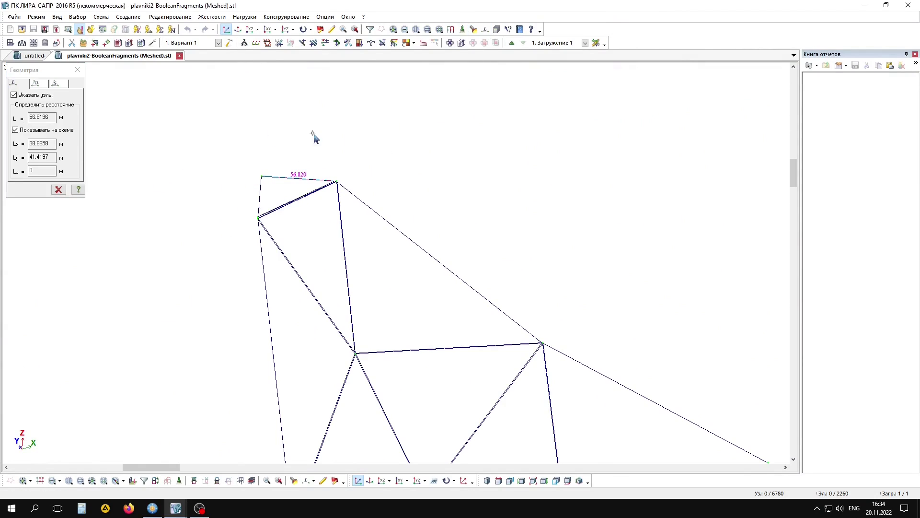
pyautogui.click(78, 70)
# - Zoom out to fit the whole fan of fins and select every element
pyautogui.scroll(-2, 284, 230)
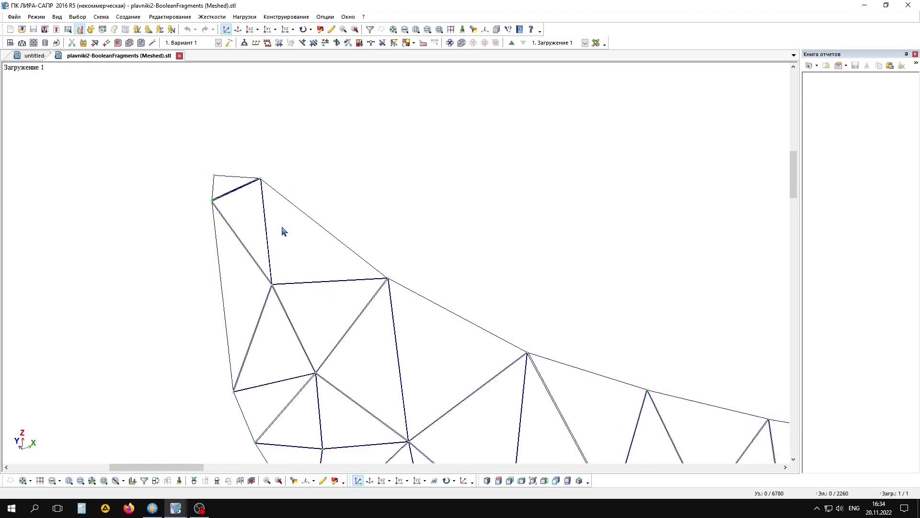
pyautogui.scroll(-2, 288, 240)
pyautogui.scroll(-2, 294, 252)
pyautogui.scroll(-2, 294, 254)
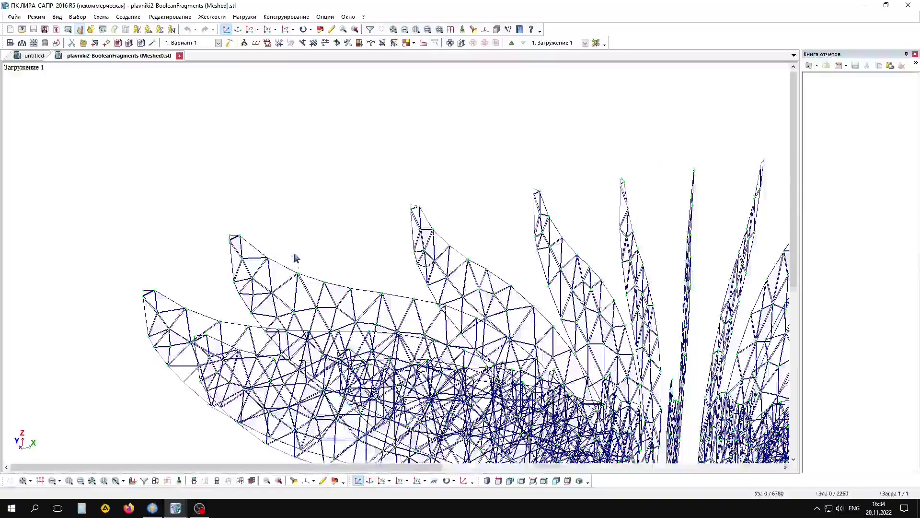
pyautogui.moveTo(294, 259); pyautogui.dragTo(335, 259, button='middle')
pyautogui.scroll(-2, 294, 254)
pyautogui.scroll(-1, 294, 254)
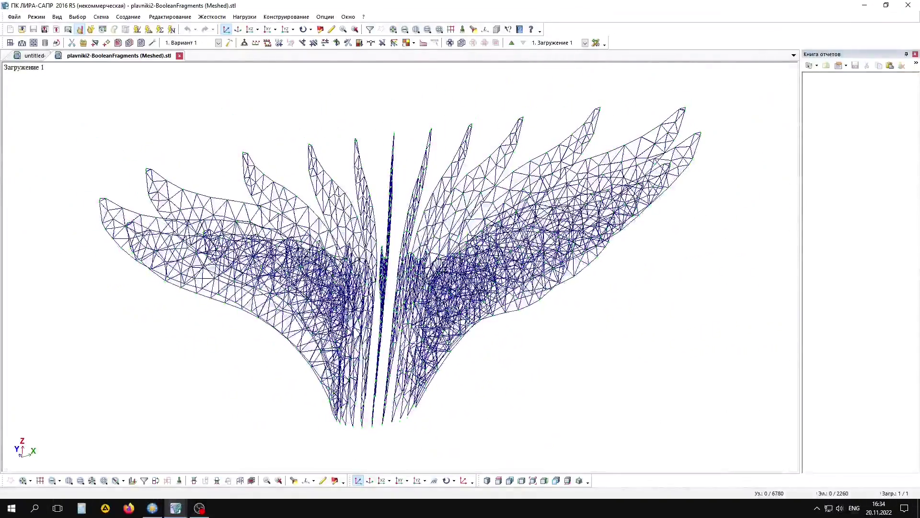
pyautogui.click(405, 31)
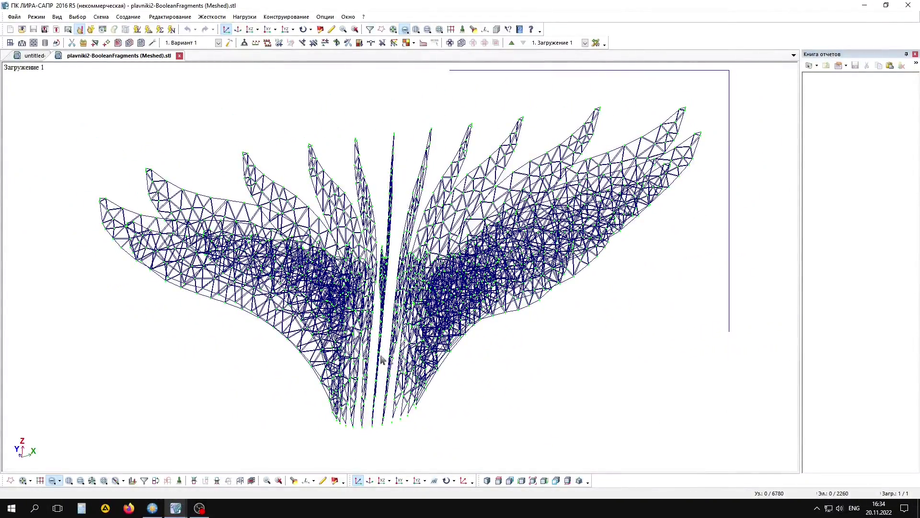
# - Uniformly shrink the selected fin mesh in space with Изменить размер объектов (Уменьшить)
pyautogui.click(167, 18)
pyautogui.click(190, 134)
pyautogui.write('1000')
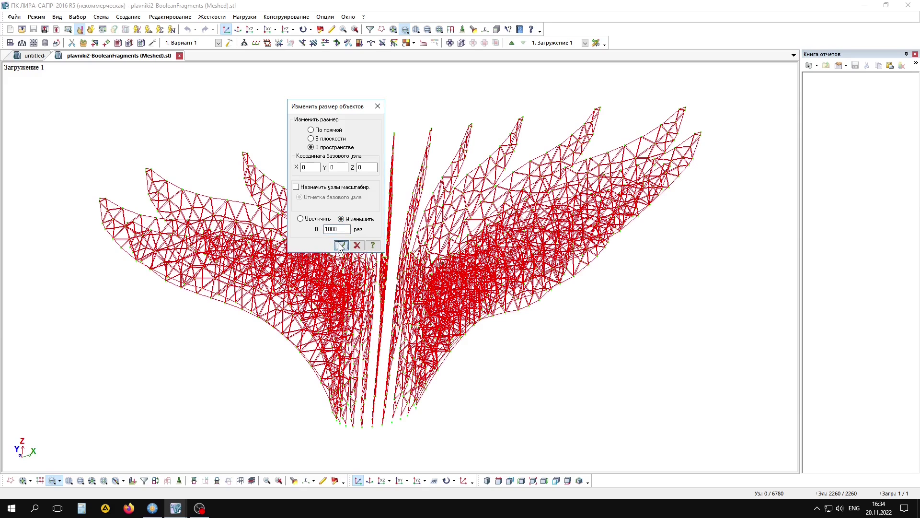
pyautogui.click(341, 245)
pyautogui.click(378, 106)
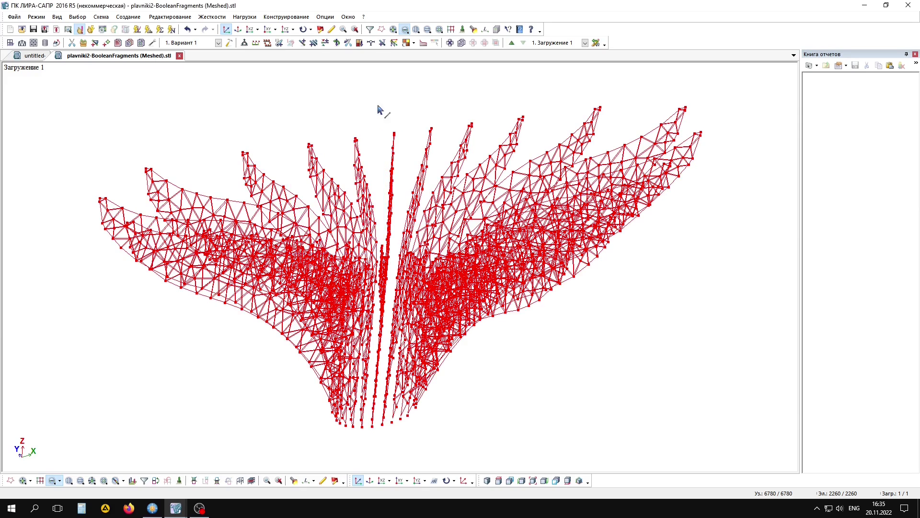
pyautogui.click(221, 142)
# - Measure a fin-tip edge with Информация о длинах, reading about 0.058 m
pyautogui.scroll(3, 221, 140)
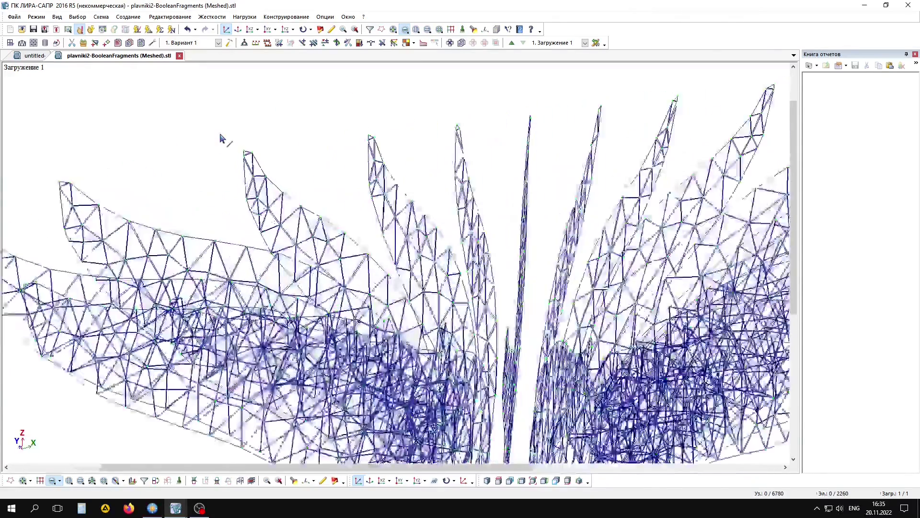
pyautogui.scroll(2, 223, 139)
pyautogui.scroll(3, 224, 140)
pyautogui.scroll(2, 302, 189)
pyautogui.scroll(2, 300, 185)
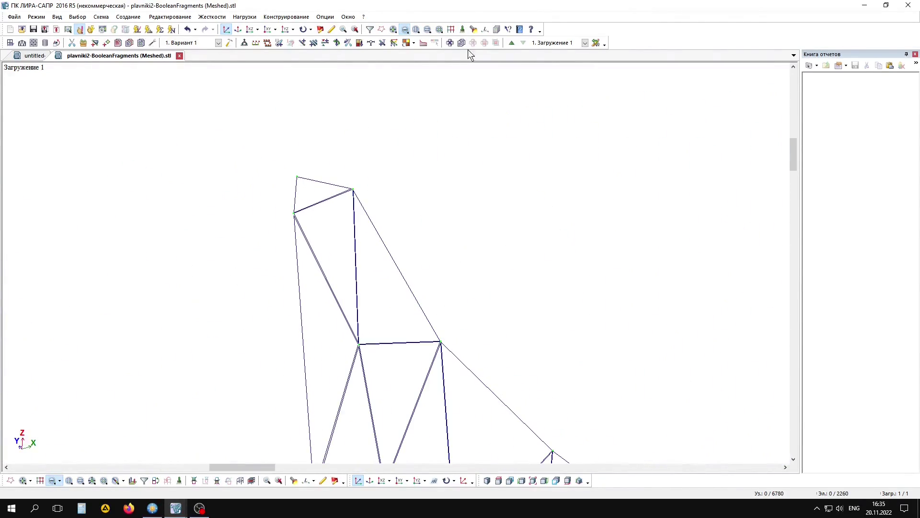
pyautogui.click(486, 31)
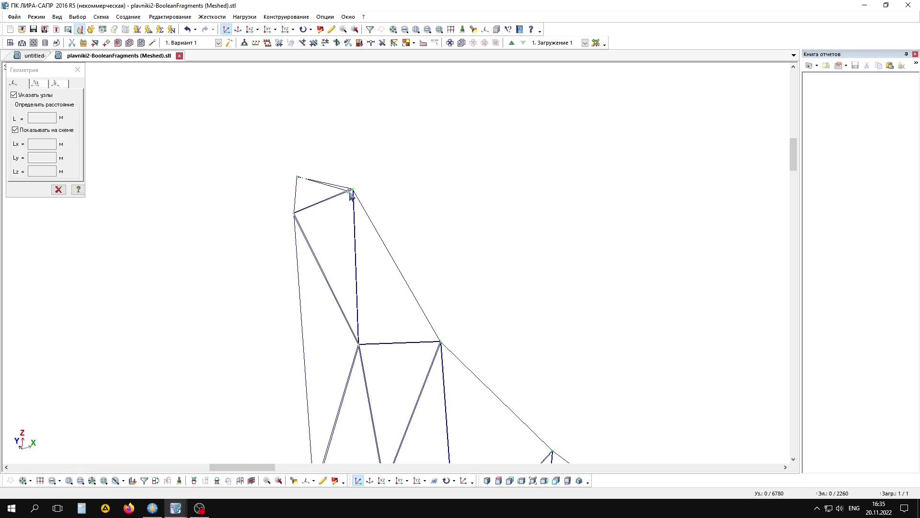
pyautogui.click(59, 181)
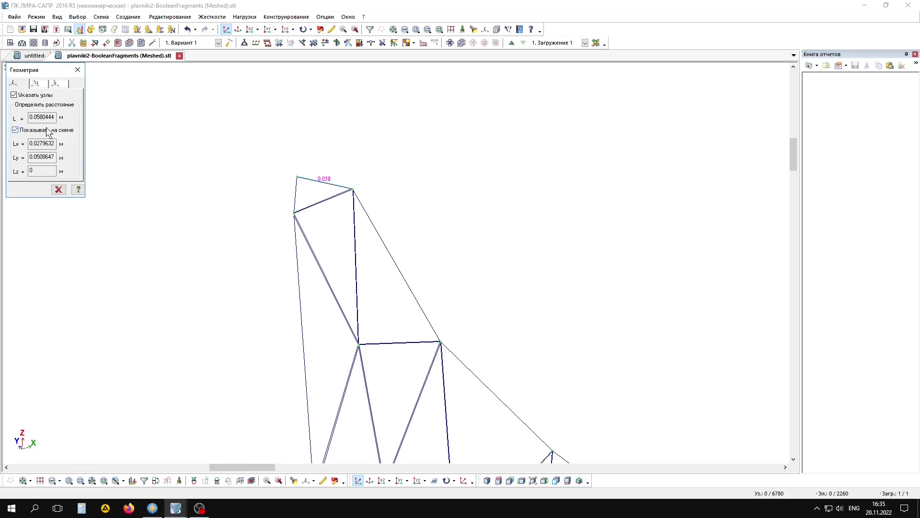
pyautogui.click(191, 313)
pyautogui.click(78, 69)
# - Zoom out and orbit to bring the whole fan-shaped fin wireframe back into view
pyautogui.scroll(-1, 329, 243)
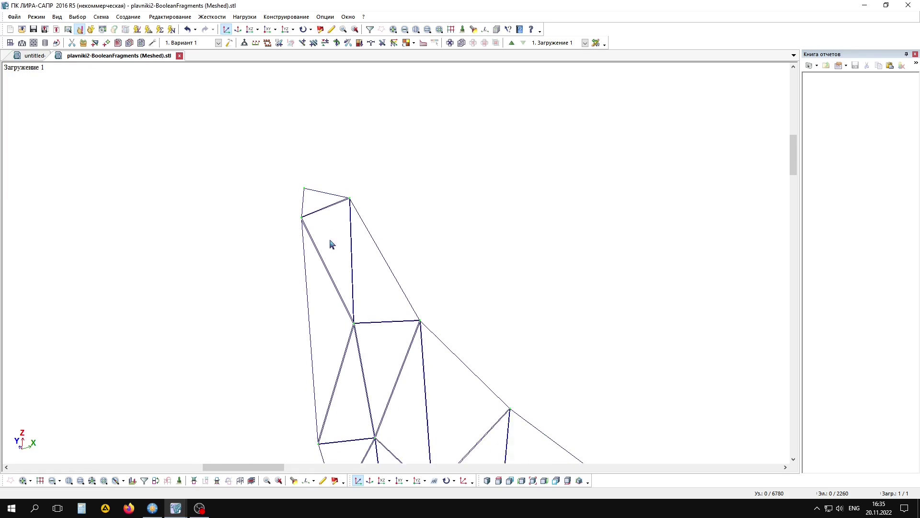
pyautogui.scroll(-2, 312, 222)
pyautogui.scroll(-2, 318, 232)
pyautogui.scroll(-2, 322, 239)
pyautogui.scroll(-2, 323, 240)
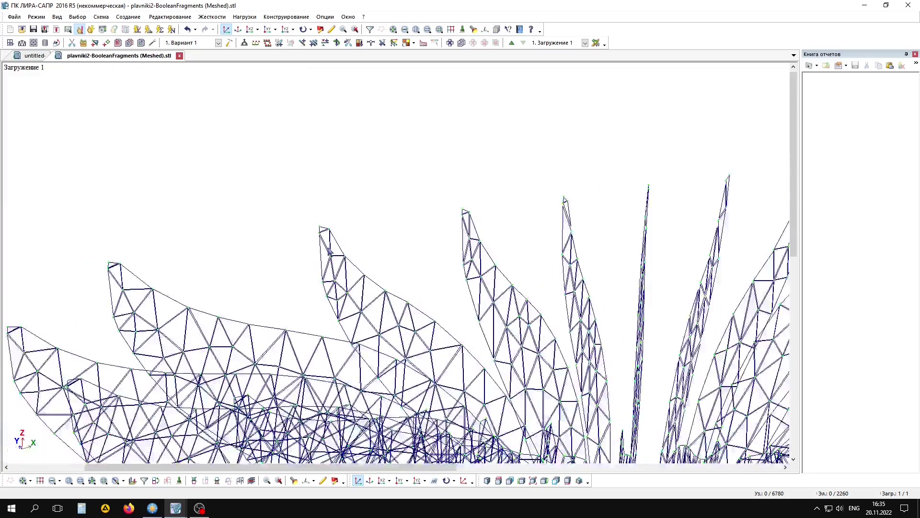
pyautogui.scroll(-2, 322, 239)
pyautogui.scroll(-2, 322, 240)
pyautogui.scroll(-1, 322, 240)
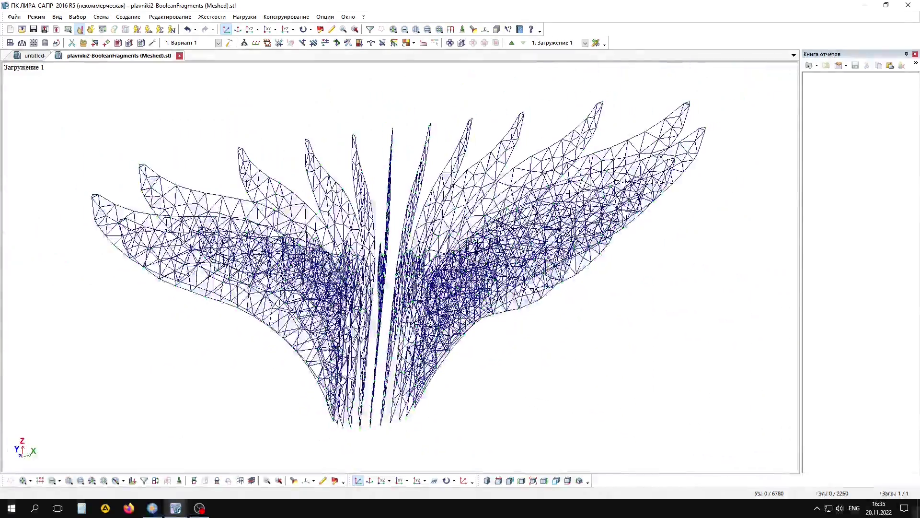
pyautogui.scroll(-1, 424, 231)
pyautogui.moveTo(431, 258); pyautogui.dragTo(403, 275, button='middle')
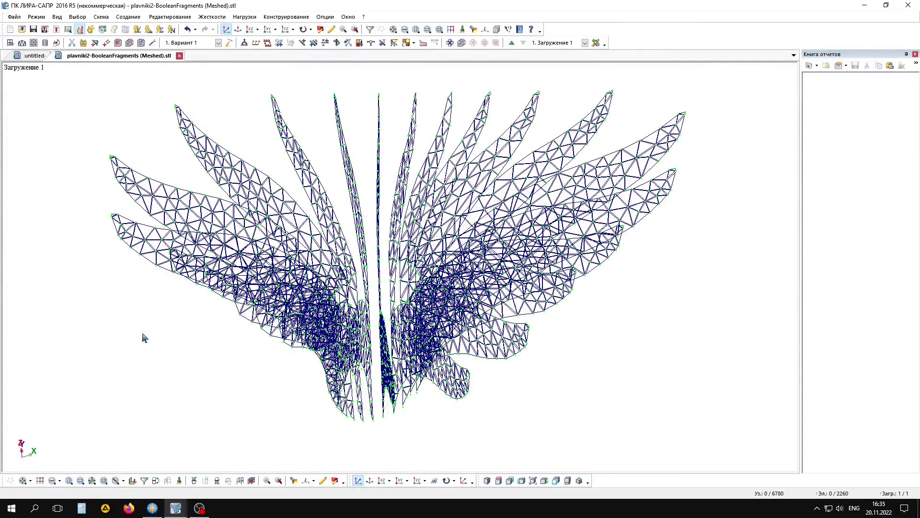
# - Open podveska 1-FEMMeshGmsh.msh from the LiraSAPR folder using file type Все файлы (*.*)
pyautogui.click(22, 30)
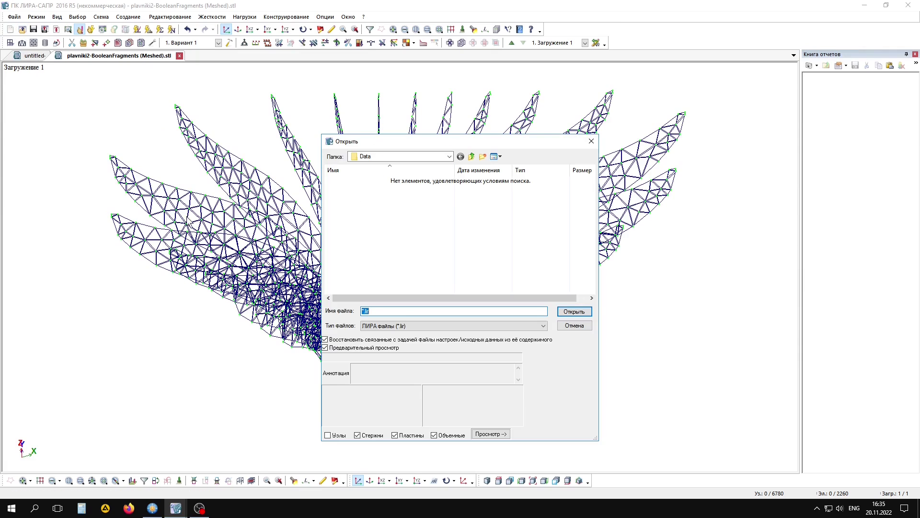
pyautogui.click(471, 156)
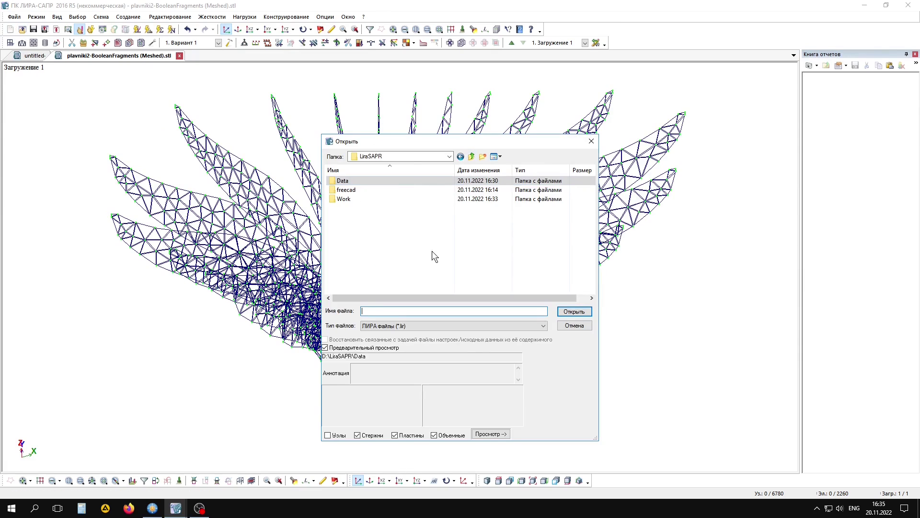
pyautogui.click(396, 325)
pyautogui.click(380, 360)
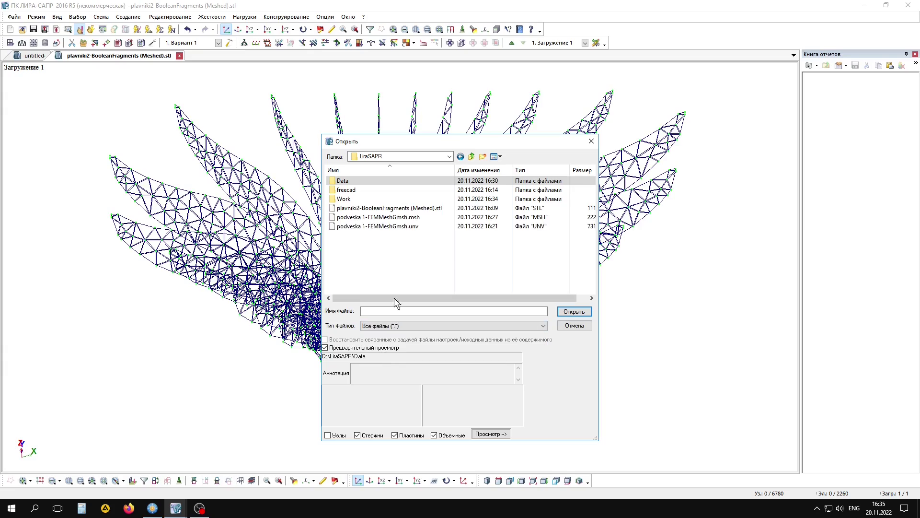
pyautogui.click(393, 217)
pyautogui.click(573, 313)
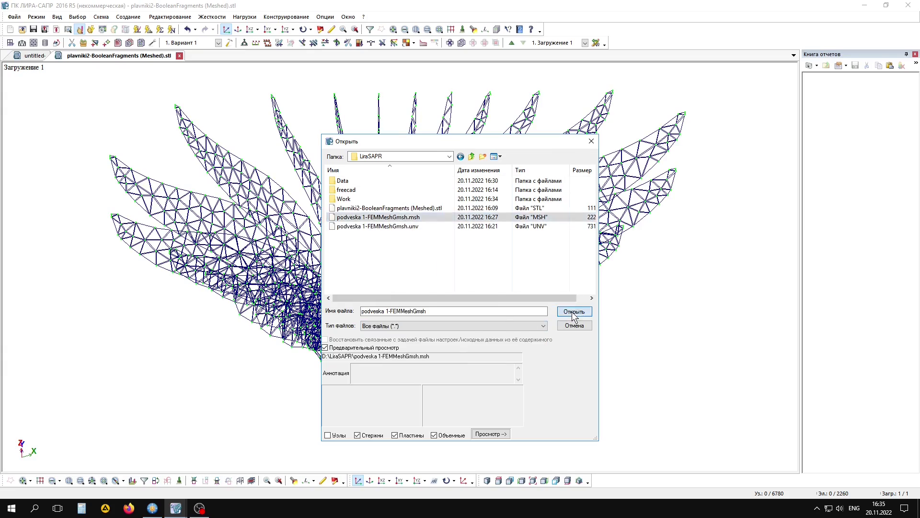
pyautogui.moveTo(581, 307)
pyautogui.mouseDown(button='middle')
pyautogui.moveTo(305, 323)
pyautogui.moveTo(469, 313)
pyautogui.moveTo(503, 350)
pyautogui.moveTo(522, 286)
pyautogui.moveTo(260, 302)
pyautogui.moveTo(556, 329)
pyautogui.moveTo(565, 345)
pyautogui.moveTo(547, 349)
pyautogui.mouseUp(button='middle')
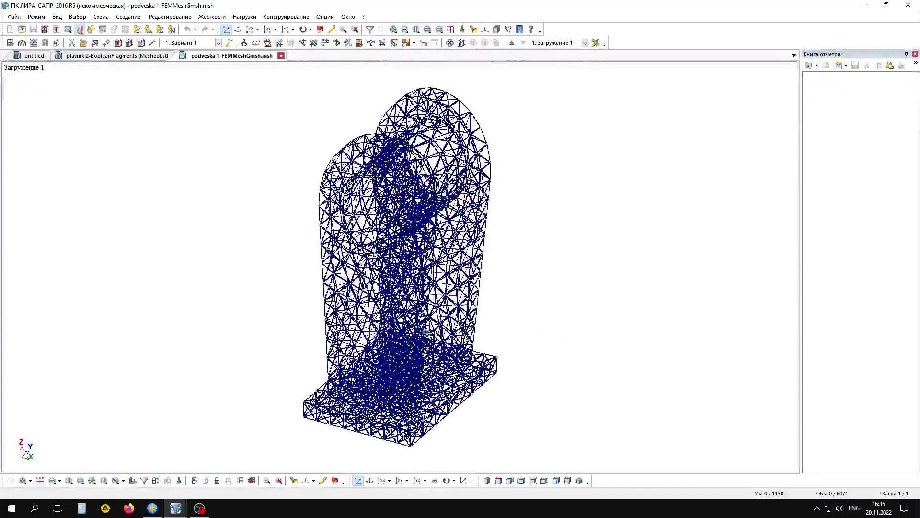
pyautogui.moveTo(281, 285)
pyautogui.mouseDown(button='middle')
pyautogui.moveTo(238, 286)
pyautogui.moveTo(169, 240)
pyautogui.mouseUp(button='middle')
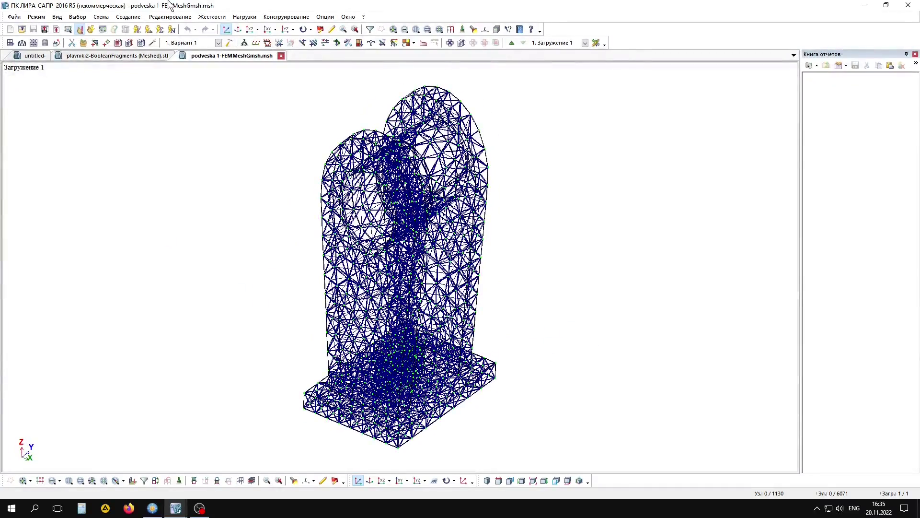
pyautogui.click(405, 30)
# - Box-select the bracket mesh and shrink it 1000 times uniformly in space
pyautogui.click(394, 29)
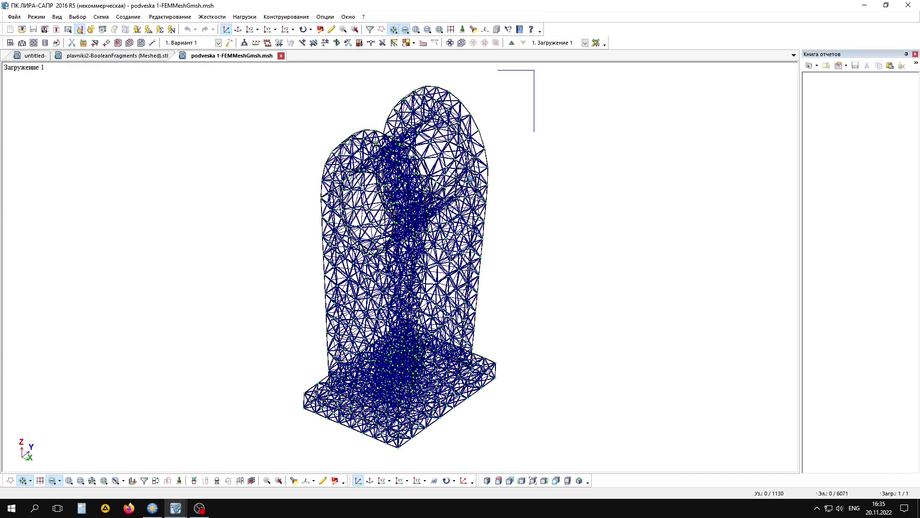
pyautogui.moveTo(535, 70); pyautogui.dragTo(239, 472)
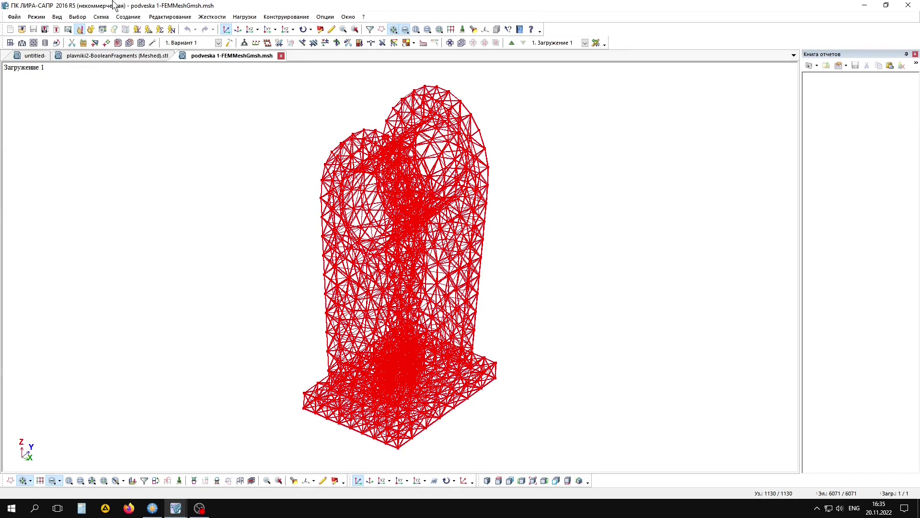
pyautogui.click(171, 17)
pyautogui.click(176, 139)
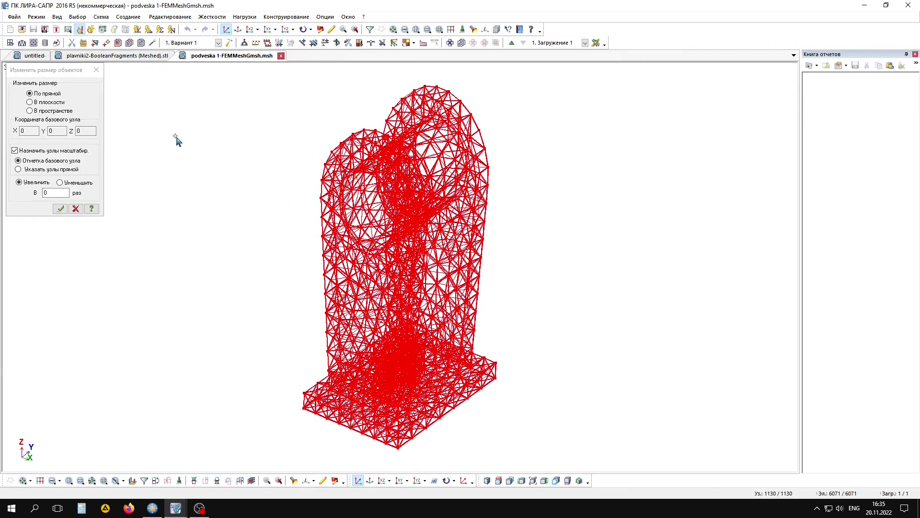
pyautogui.click(45, 193)
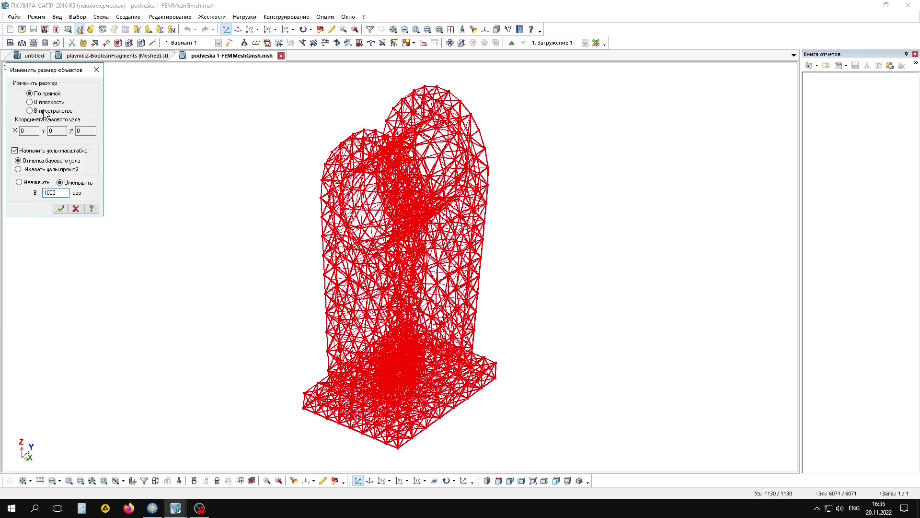
pyautogui.write('1000')
pyautogui.click(43, 111)
pyautogui.click(59, 209)
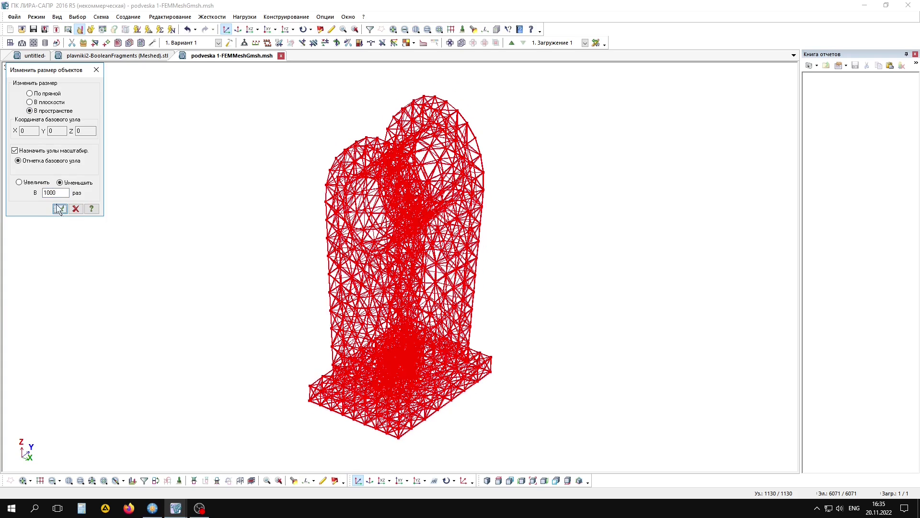
pyautogui.click(95, 70)
# - Measure the bracket's base edge between two corner nodes, reading 0.32 m, then clear the selection
pyautogui.click(485, 29)
pyautogui.scroll(2, 407, 455)
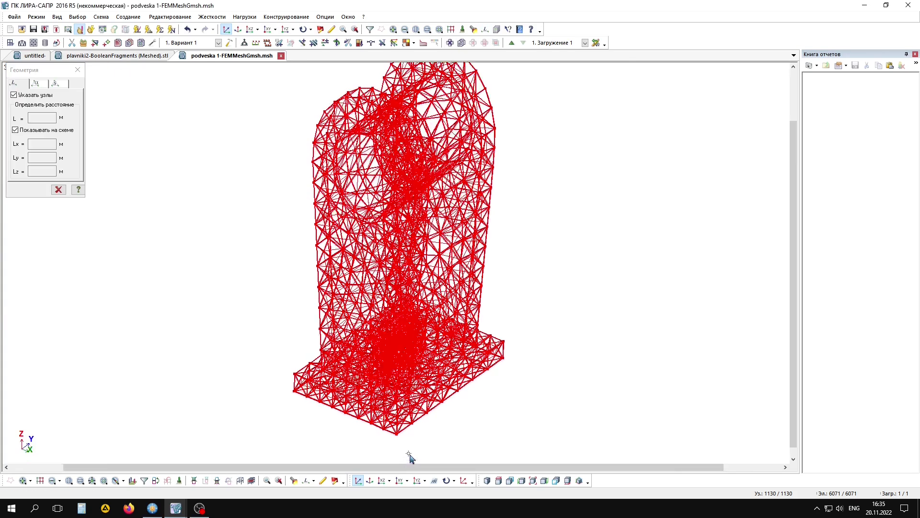
pyautogui.scroll(2, 407, 456)
pyautogui.click(395, 431)
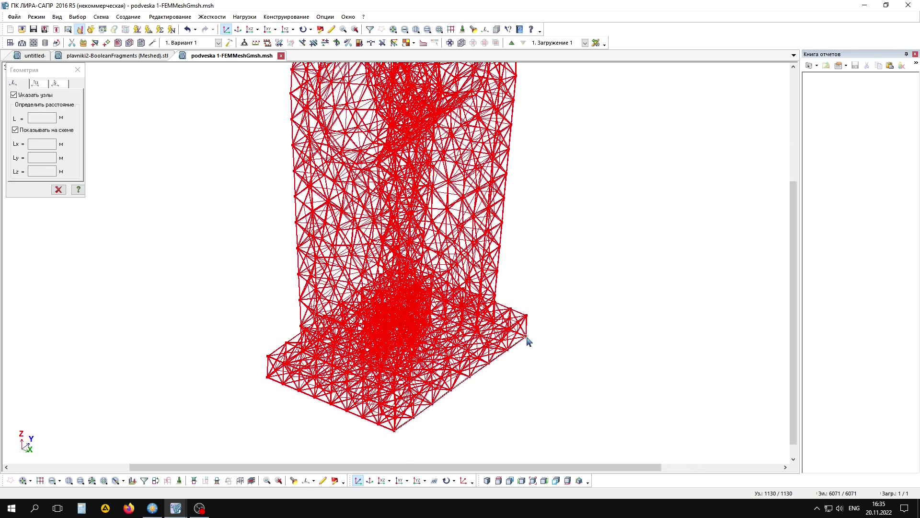
pyautogui.click(527, 336)
pyautogui.click(78, 70)
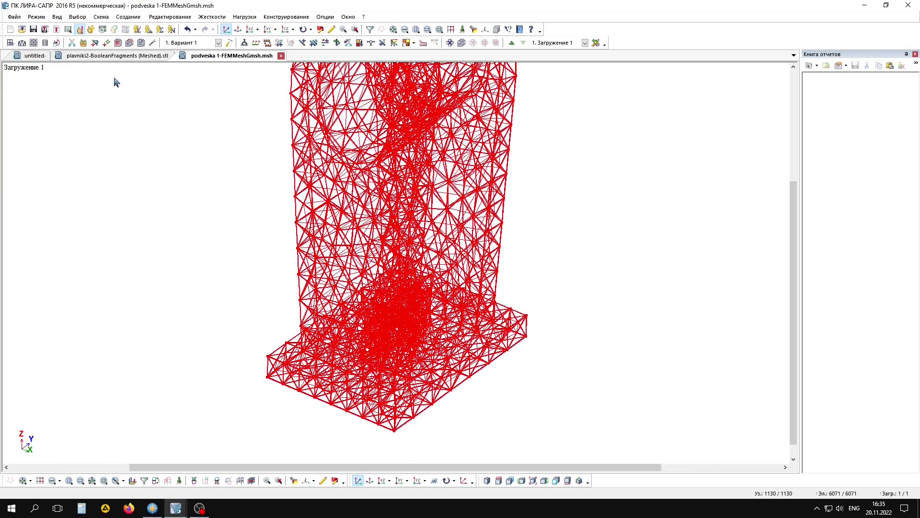
pyautogui.click(463, 29)
pyautogui.scroll(-3, 320, 240)
# - Use the element filter 'По виду КЭ' to select all Стержни (rod) elements
pyautogui.scroll(-2, 259, 222)
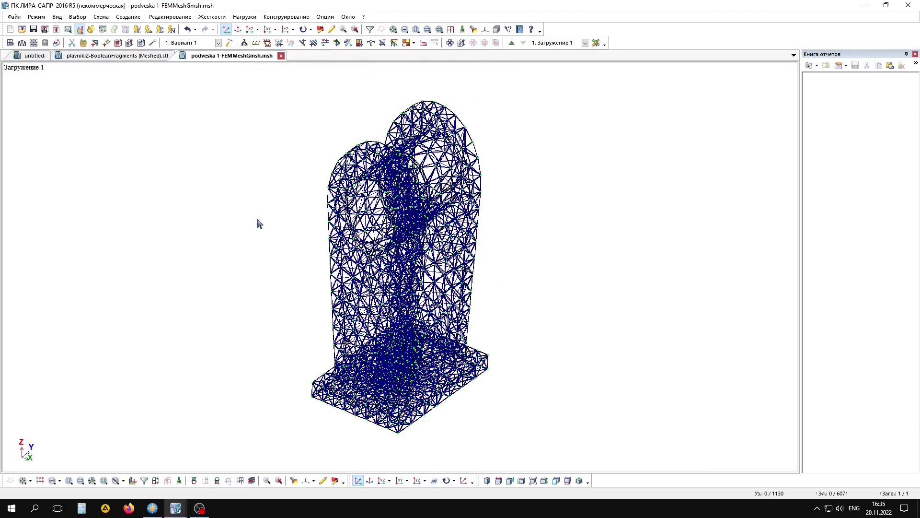
pyautogui.moveTo(259, 222)
pyautogui.mouseDown(button='middle')
pyautogui.moveTo(273, 230)
pyautogui.moveTo(276, 253)
pyautogui.moveTo(265, 257)
pyautogui.mouseUp(button='middle')
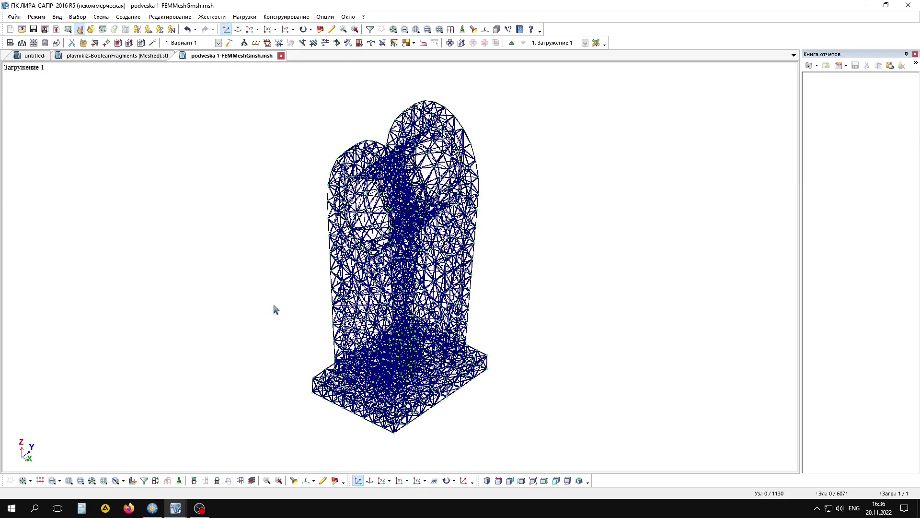
pyautogui.moveTo(276, 309)
pyautogui.mouseDown(button='middle')
pyautogui.moveTo(263, 349)
pyautogui.moveTo(221, 366)
pyautogui.mouseUp(button='middle')
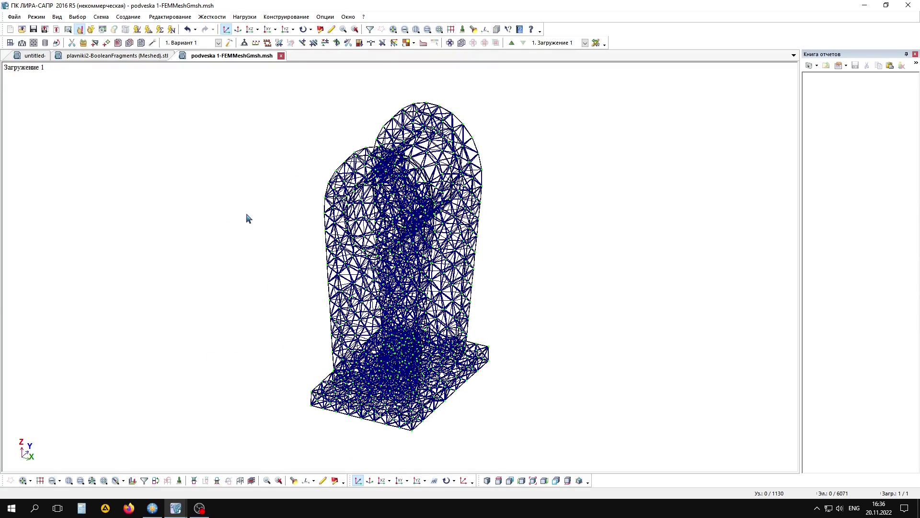
pyautogui.click(371, 30)
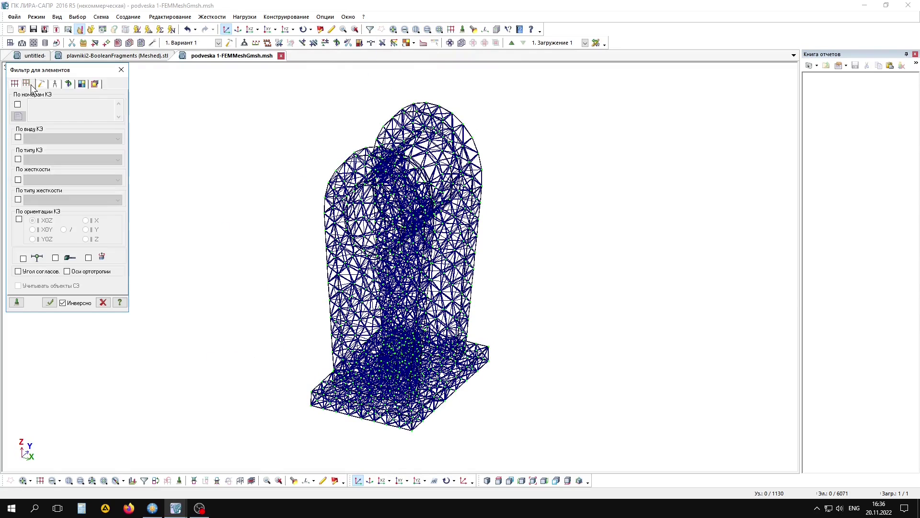
pyautogui.click(19, 137)
pyautogui.click(62, 139)
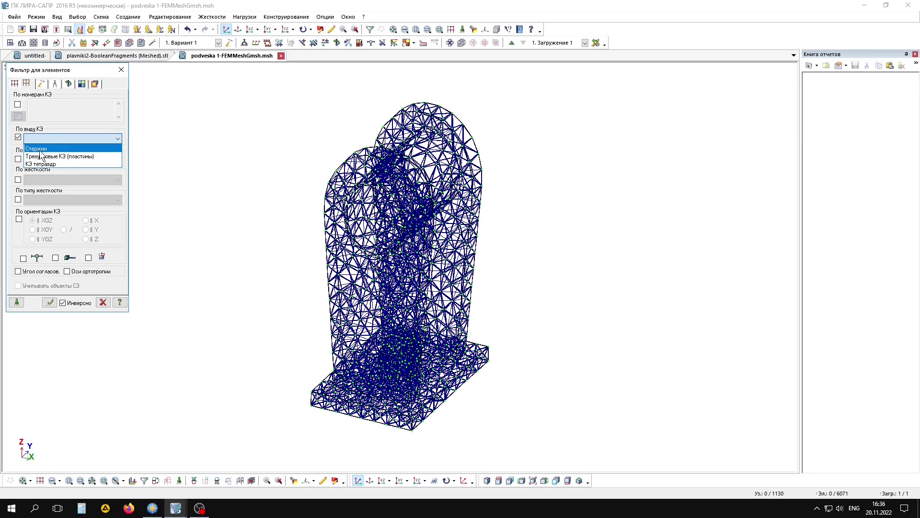
pyautogui.click(37, 149)
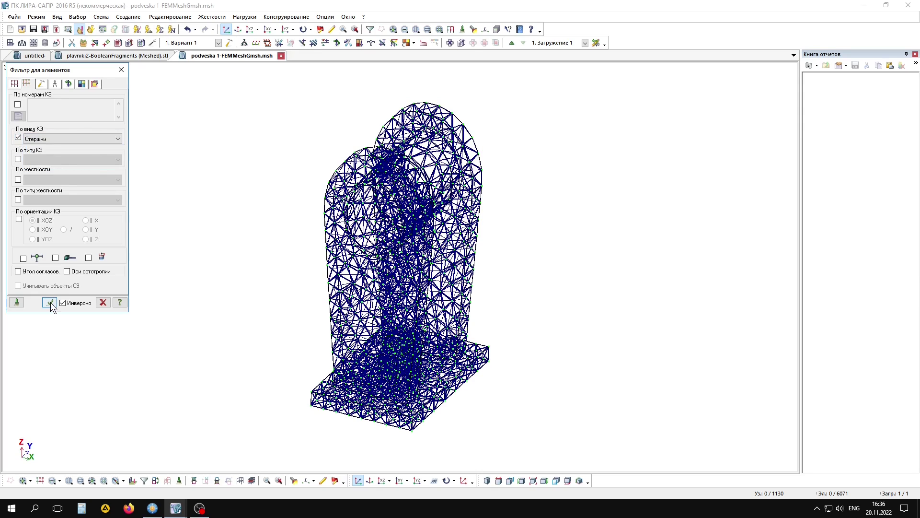
pyautogui.click(49, 302)
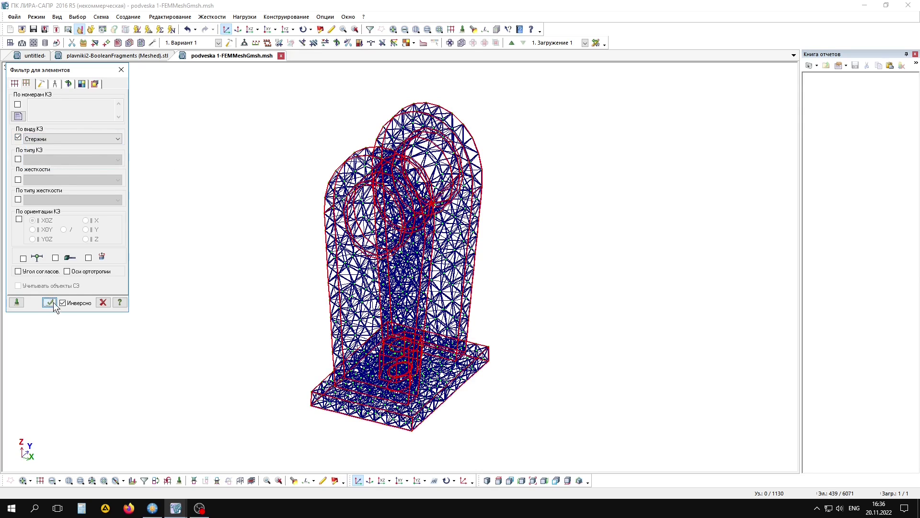
pyautogui.click(71, 43)
# - Filter for Трехузловые КЭ (пластины) and delete all 2333 triangular plate elements
pyautogui.click(18, 138)
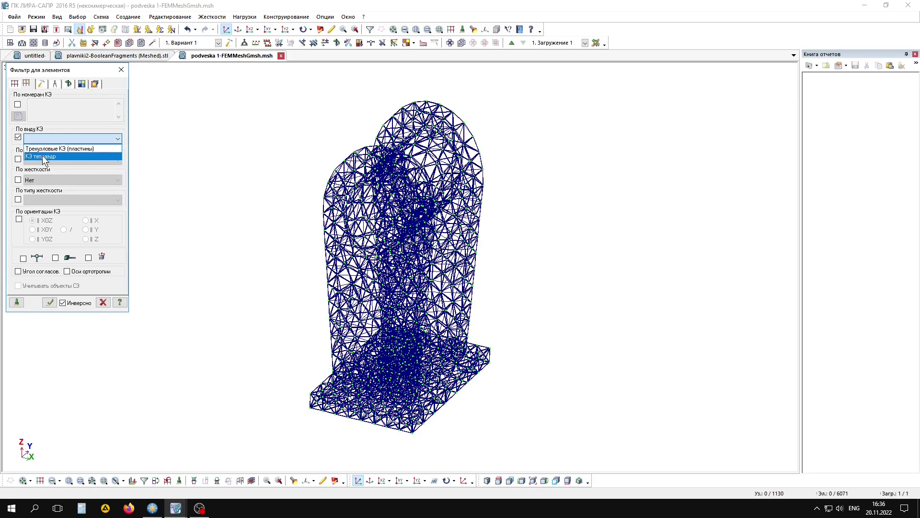
pyautogui.click(68, 150)
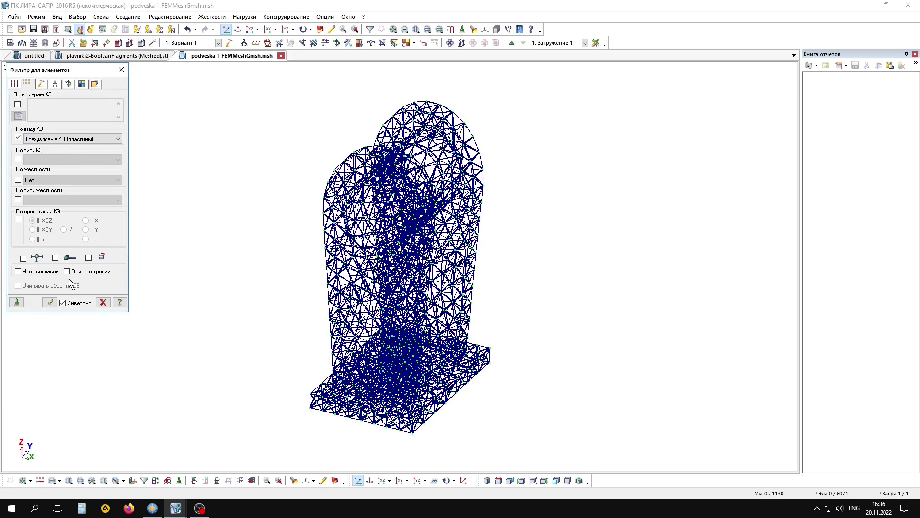
pyautogui.click(51, 303)
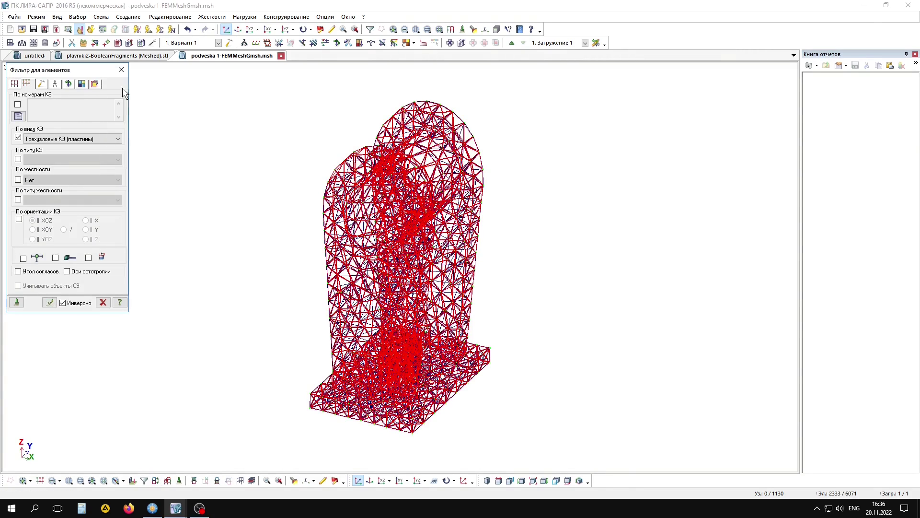
pyautogui.click(71, 44)
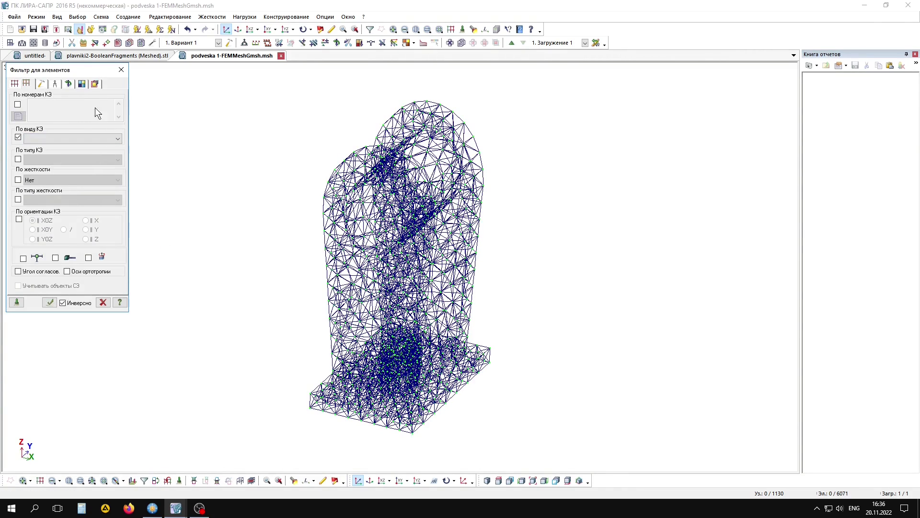
# - Close the element filter and zoom in on the bracket's upper arch
pyautogui.click(123, 70)
pyautogui.moveTo(643, 189)
pyautogui.mouseDown(button='middle')
pyautogui.moveTo(604, 199)
pyautogui.moveTo(517, 148)
pyautogui.mouseUp(button='middle')
pyautogui.scroll(3, 461, 115)
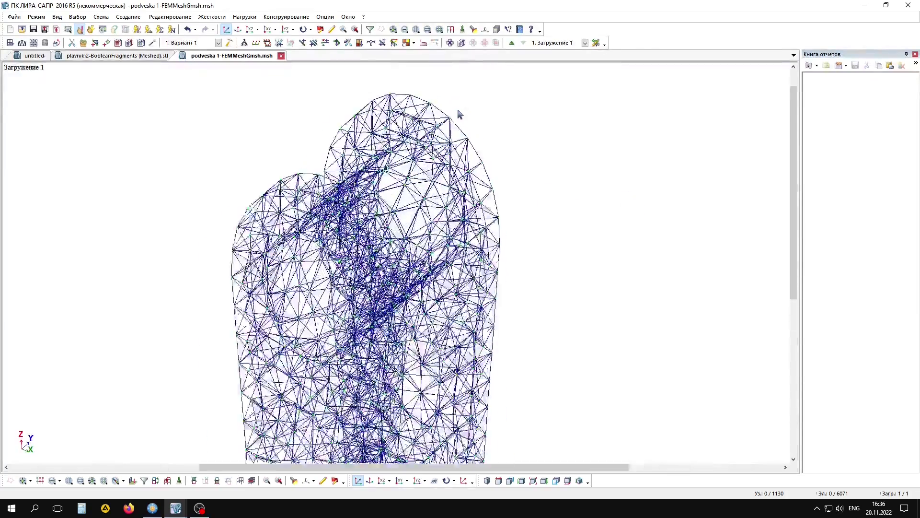
pyautogui.scroll(2, 459, 114)
pyautogui.scroll(2, 459, 114)
pyautogui.click(406, 30)
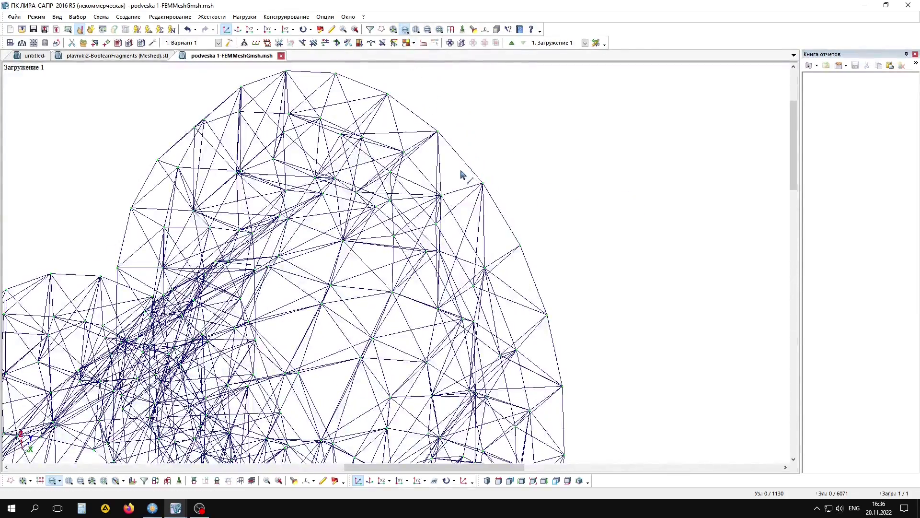
pyautogui.moveTo(551, 171)
pyautogui.mouseDown(button='middle')
pyautogui.moveTo(476, 181)
pyautogui.moveTo(647, 154)
pyautogui.moveTo(586, 200)
pyautogui.moveTo(518, 127)
pyautogui.mouseUp(button='middle')
pyautogui.press('Escape')
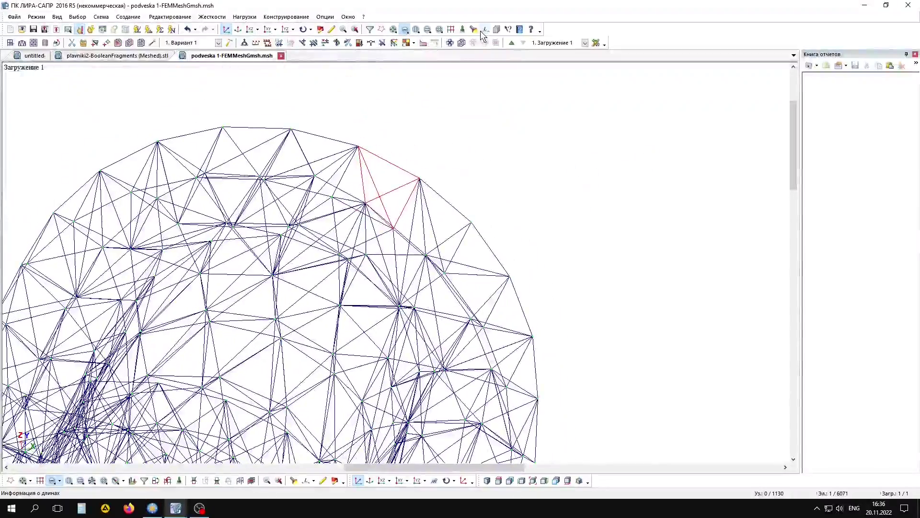
# - Inspect solid element 5955 in the Объемный КЭ dialog, then zoom out to the full mesh
pyautogui.click(404, 176)
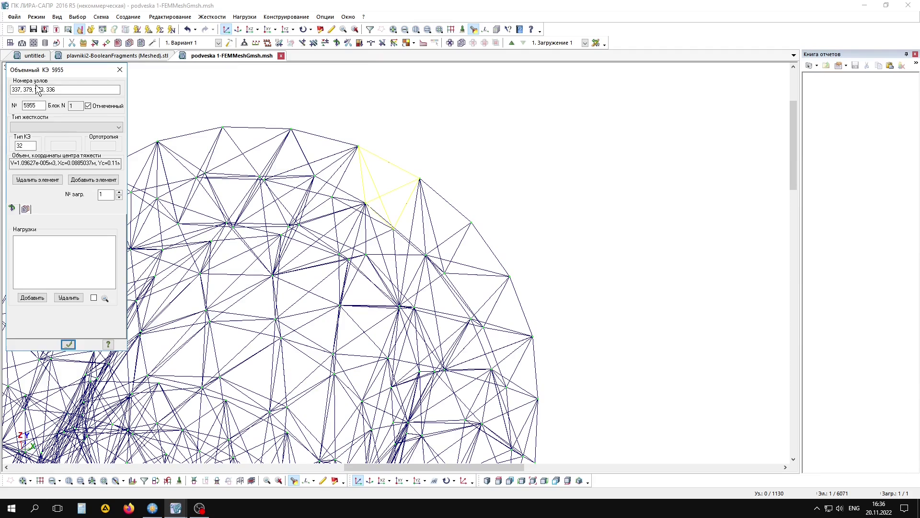
pyautogui.moveTo(45, 69); pyautogui.dragTo(261, 88)
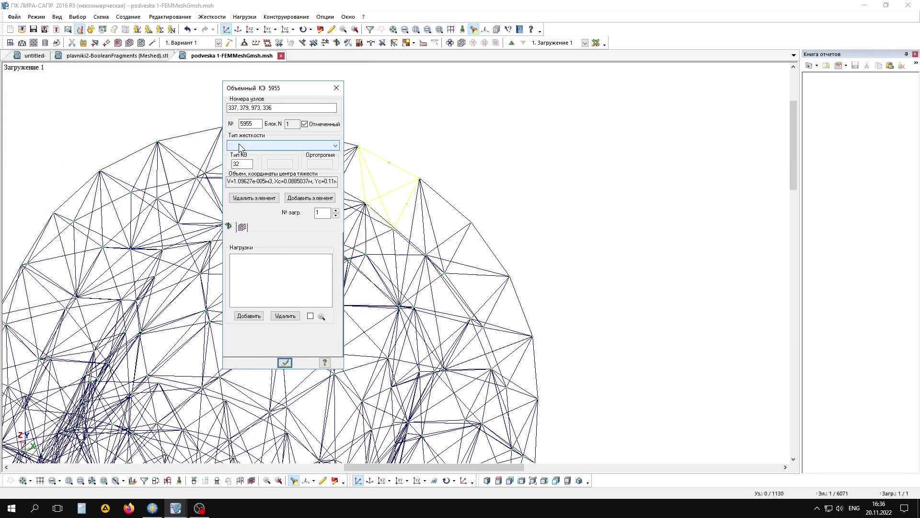
pyautogui.click(337, 88)
pyautogui.scroll(-2, 489, 220)
pyautogui.scroll(-2, 489, 221)
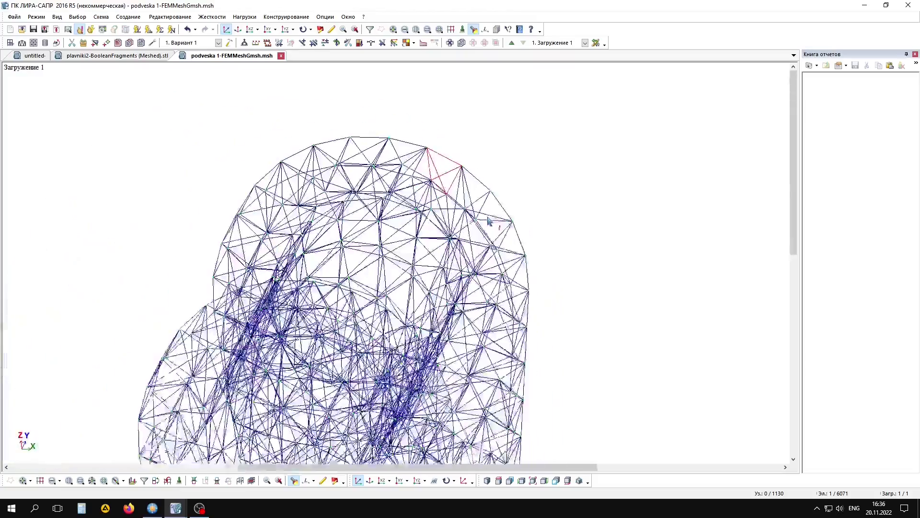
pyautogui.scroll(-2, 489, 220)
pyautogui.moveTo(489, 221)
pyautogui.mouseDown(button='middle')
pyautogui.moveTo(560, 230)
pyautogui.moveTo(572, 254)
pyautogui.mouseUp(button='middle')
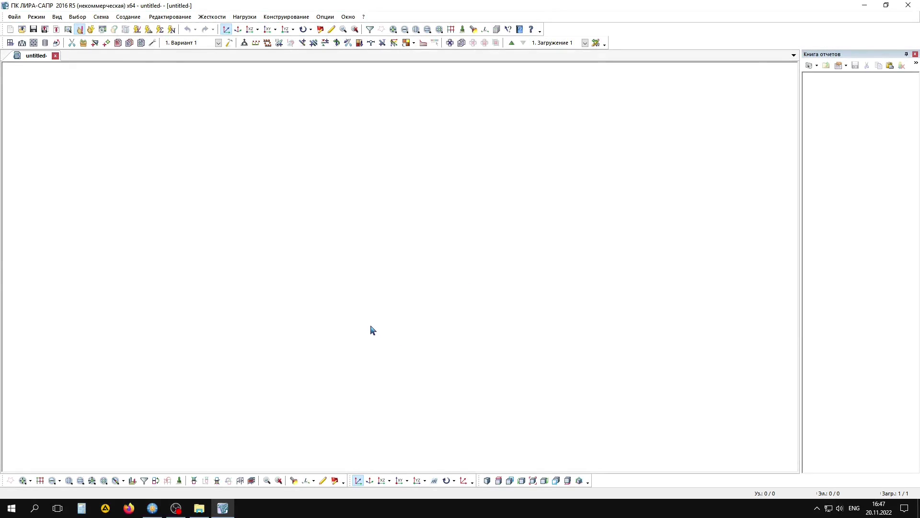
# - Try opening podveska 1-FEMMeshGmsh.msh from LiraSAPR with file type Все файлы
pyautogui.click(19, 28)
pyautogui.click(449, 326)
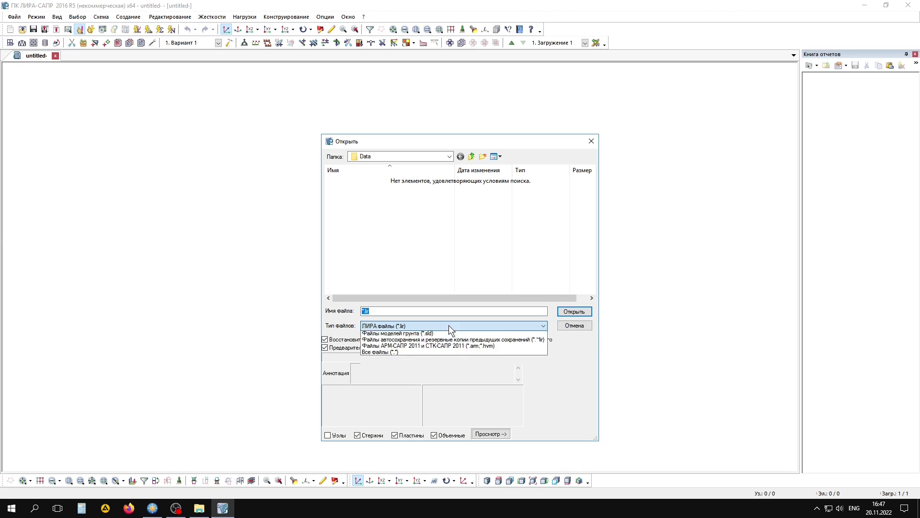
pyautogui.click(386, 354)
pyautogui.click(472, 157)
pyautogui.click(411, 217)
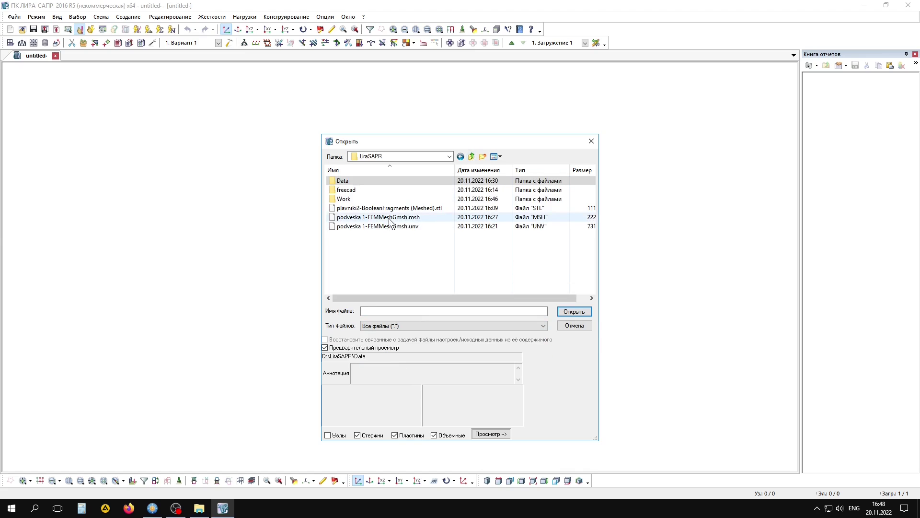
pyautogui.click(570, 313)
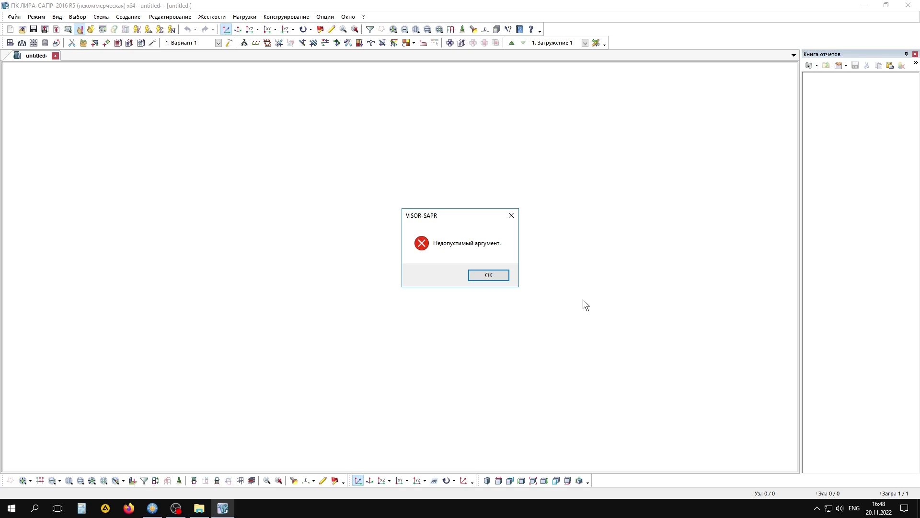
# - Dismiss the invalid-argument error and quit LIRA-SAPR without saving (Нет)
pyautogui.click(493, 275)
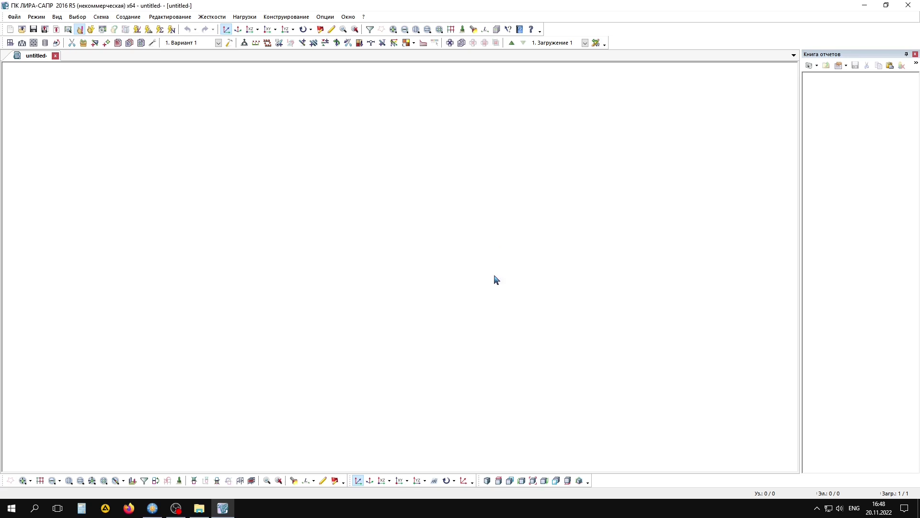
pyautogui.click(912, 10)
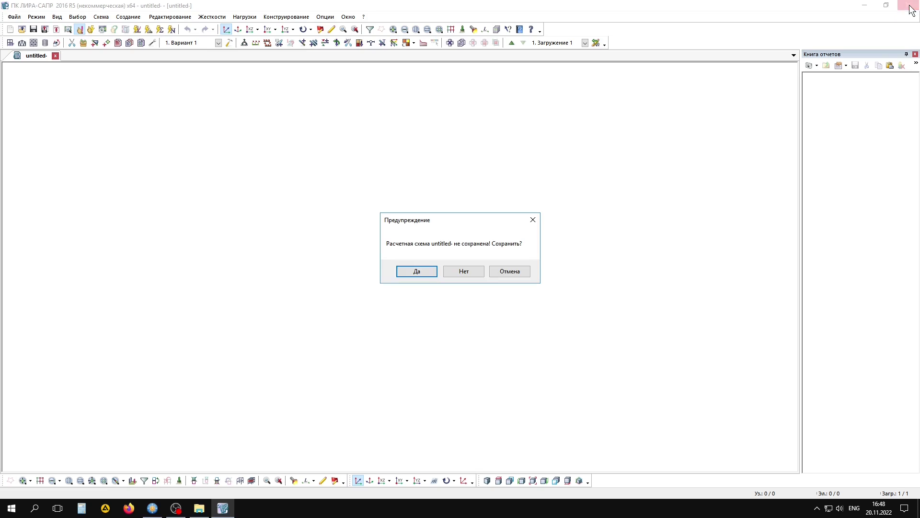
pyautogui.click(473, 276)
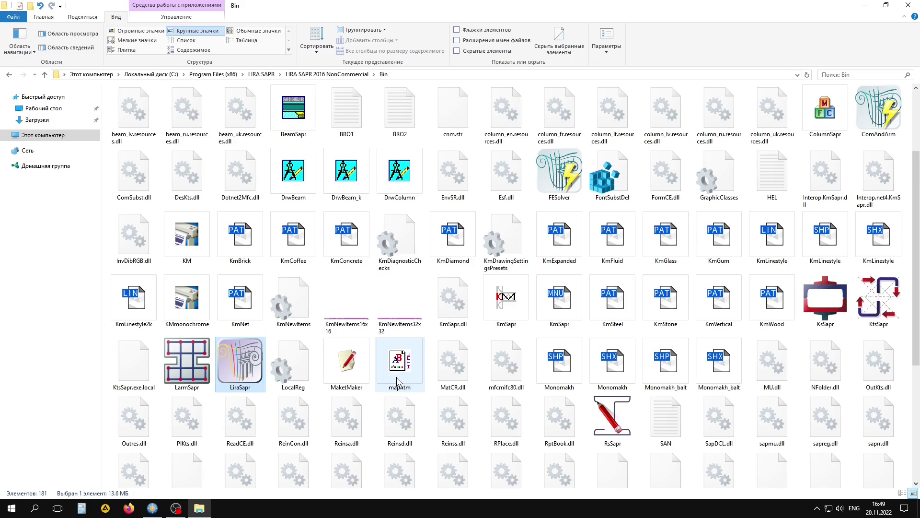
# - Scroll through the Bin folder listing to locate LiraSapr for relaunching
pyautogui.scroll(3, 397, 381)
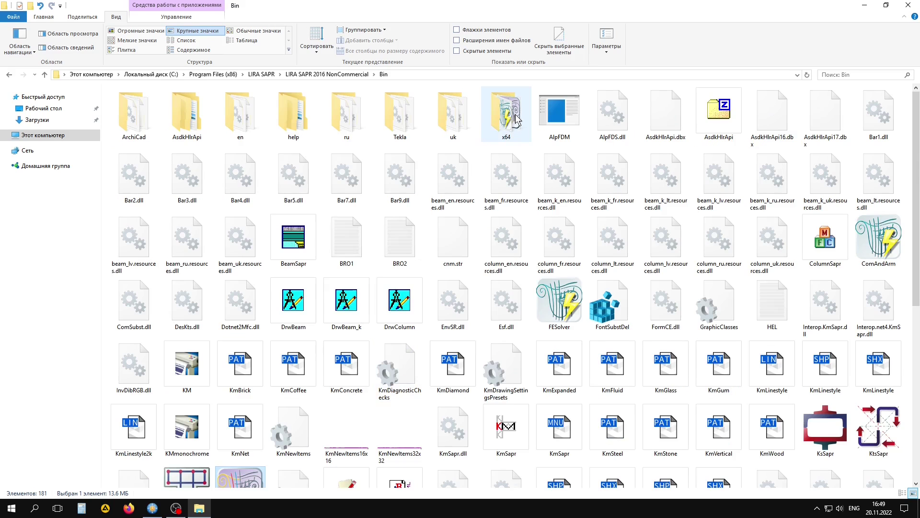
pyautogui.scroll(-6, 530, 292)
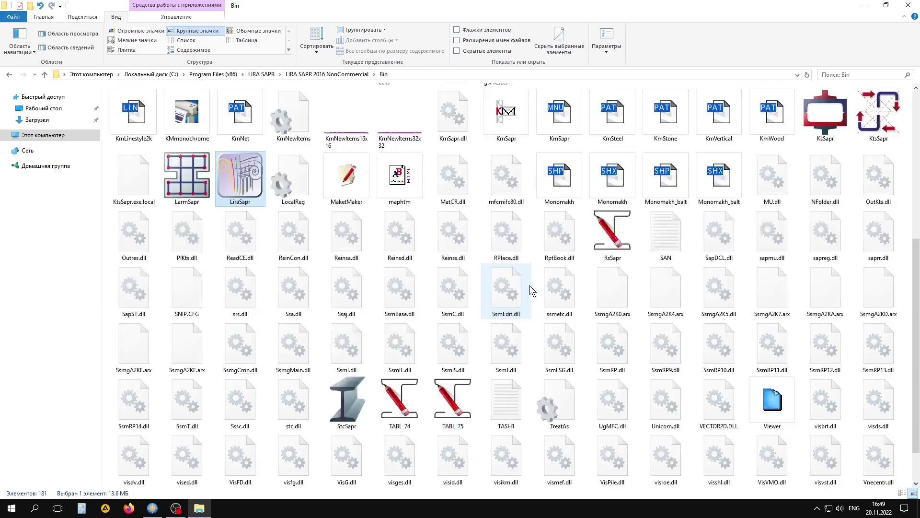
pyautogui.scroll(3, 531, 291)
pyautogui.scroll(3, 531, 291)
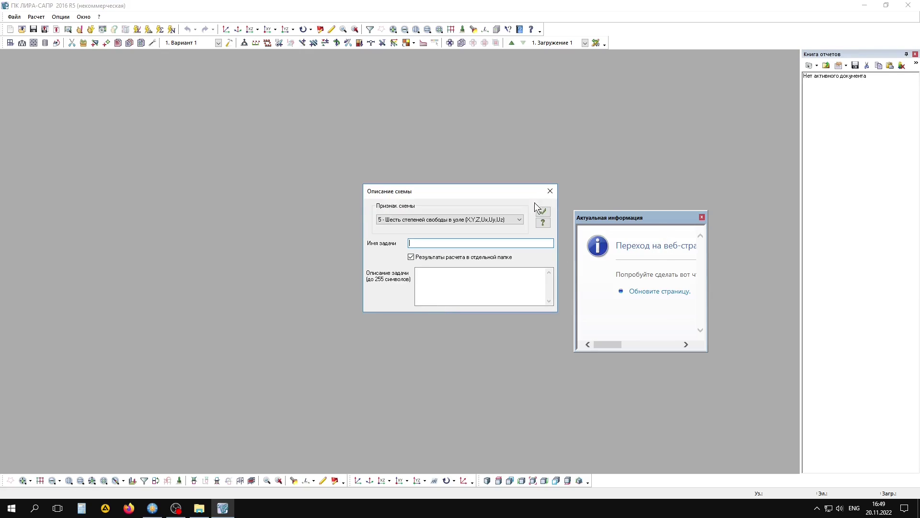
# - Dismiss the startup prompts and reopen podveska 1-FEMMeshGmsh.msh from LiraSAPR with Все файлы type
pyautogui.click(542, 211)
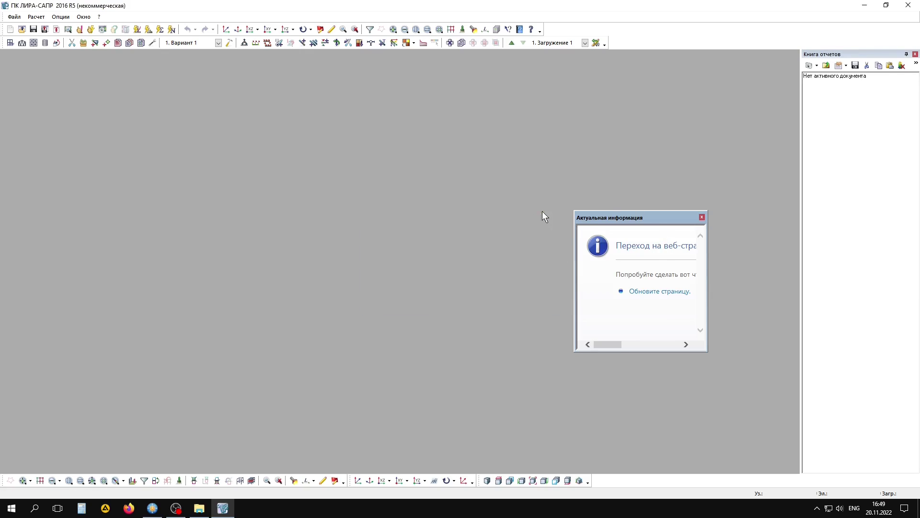
pyautogui.click(702, 217)
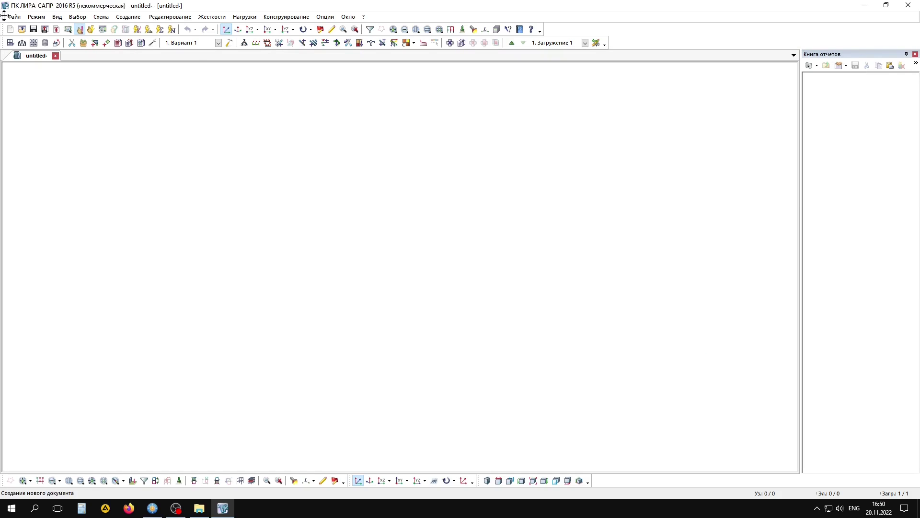
pyautogui.click(22, 30)
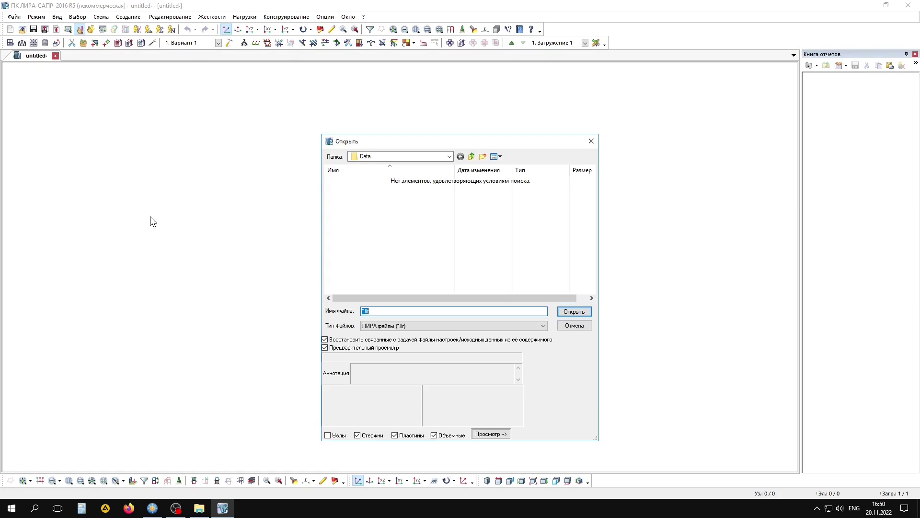
pyautogui.click(472, 157)
pyautogui.click(383, 326)
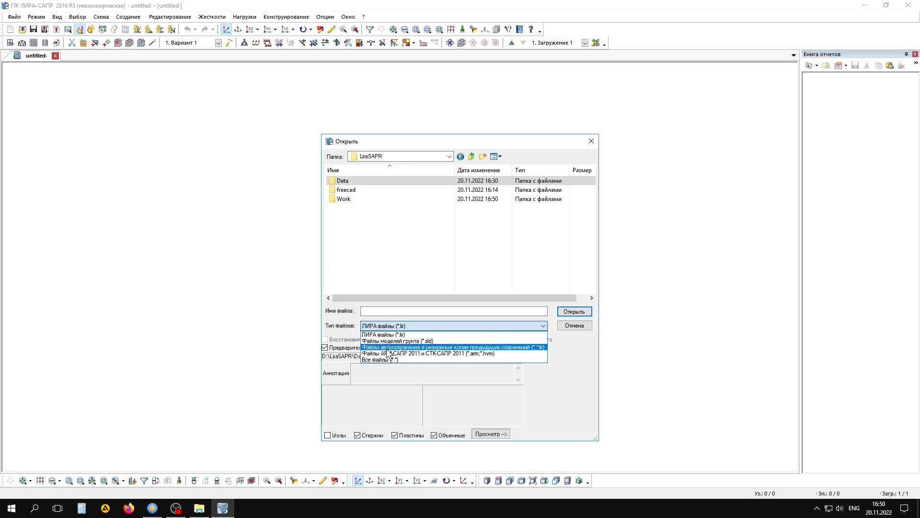
pyautogui.click(383, 355)
pyautogui.doubleClick(384, 218)
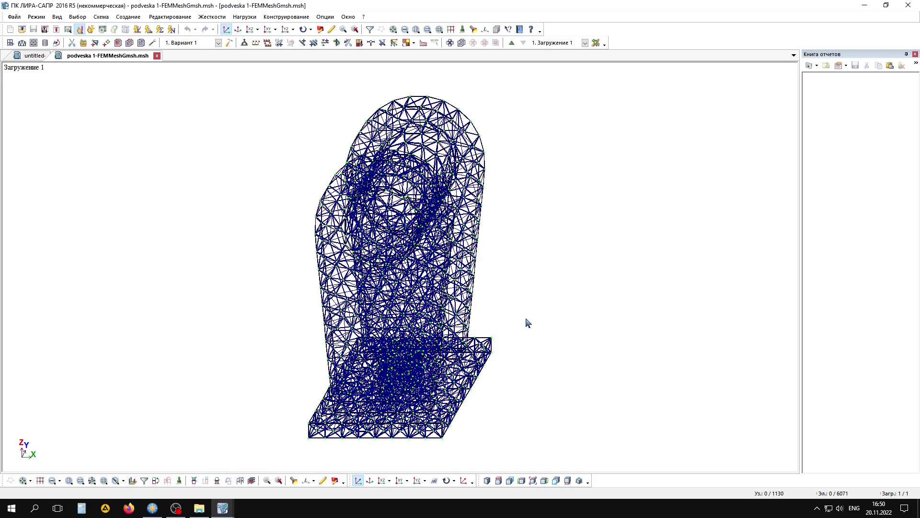
pyautogui.moveTo(528, 323); pyautogui.dragTo(596, 357, button='middle')
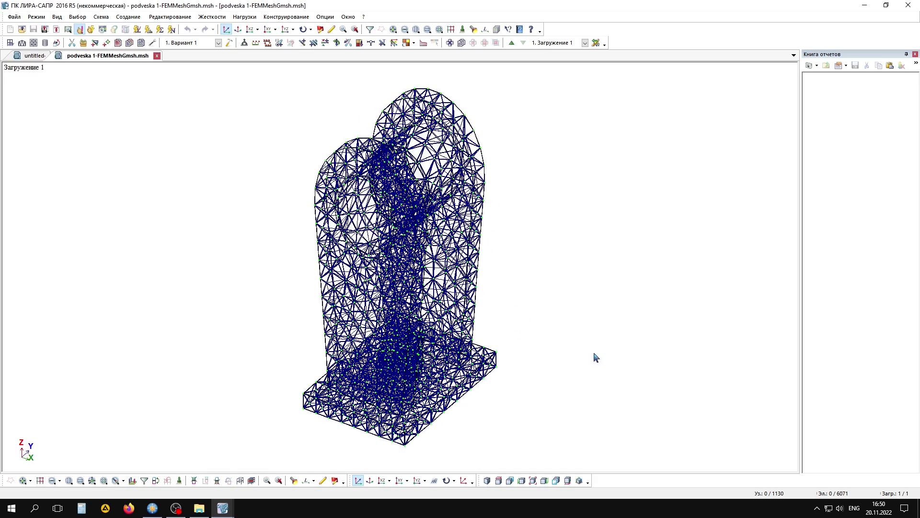